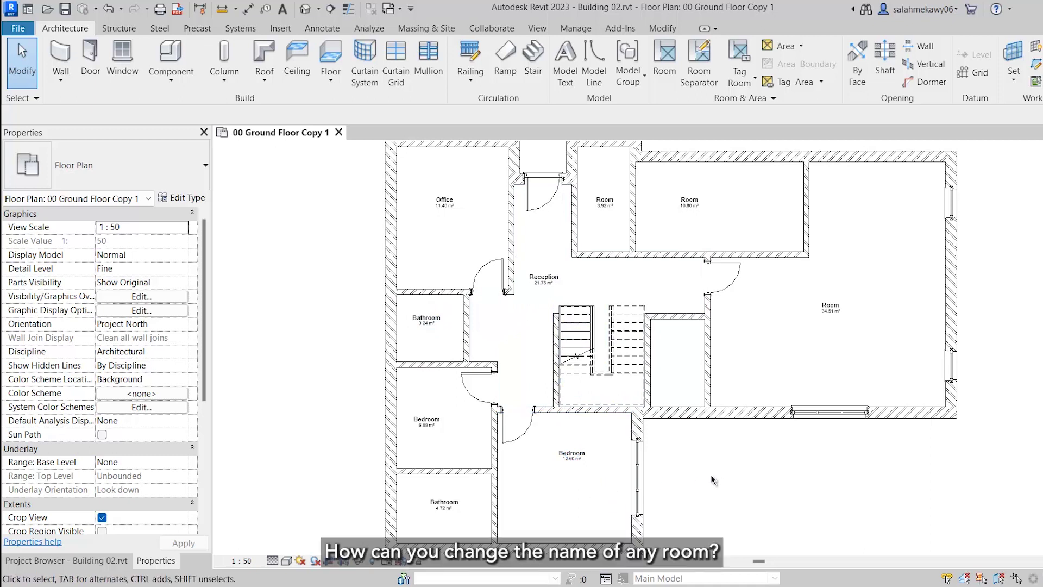
Rename the large 34.51 m² room to Livingroom.
{"action": "left_click", "coordinate": [880, 364]}
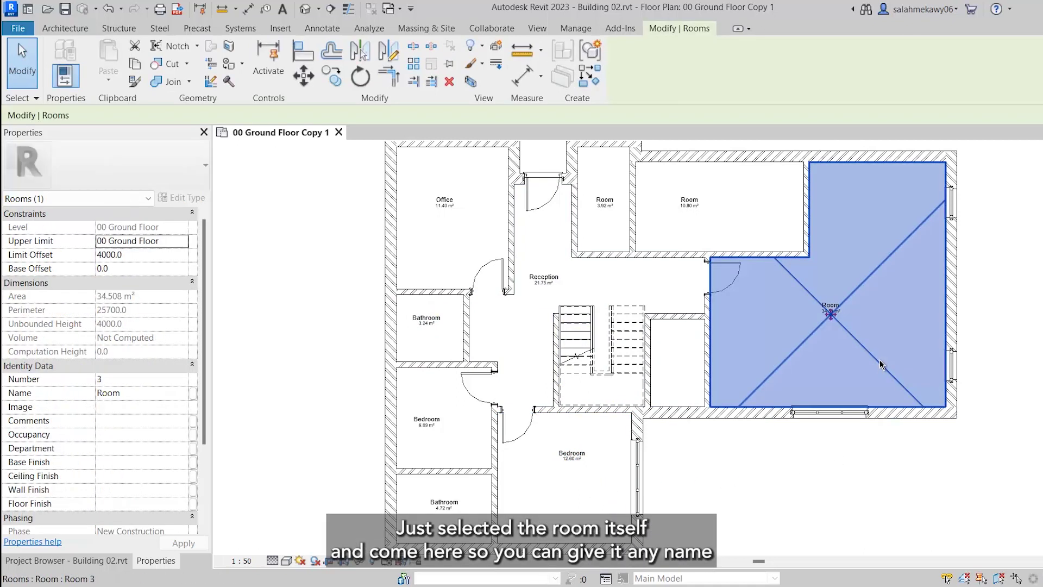
{"action": "left_click", "coordinate": [135, 392]}
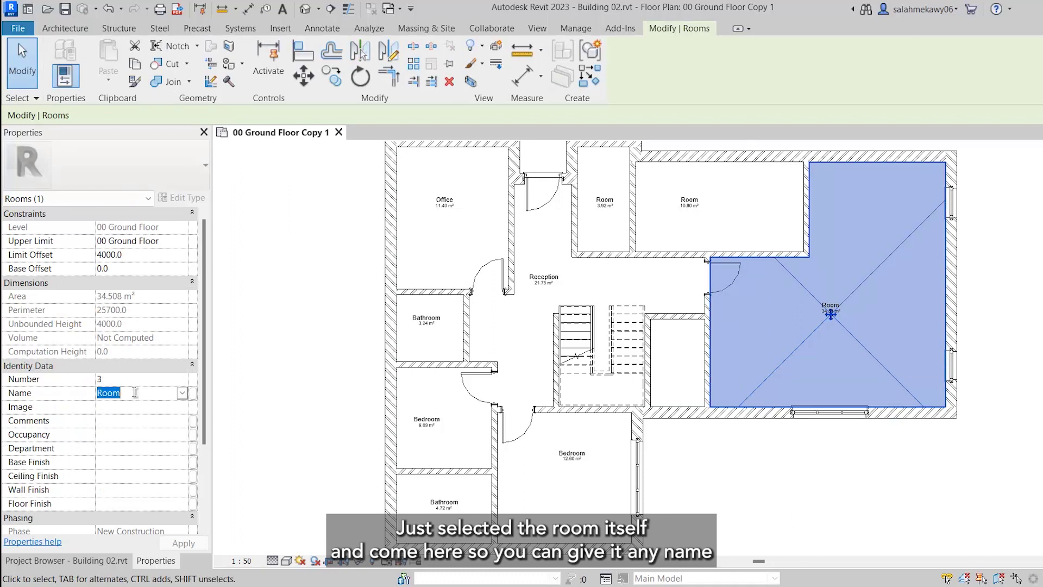
{"action": "type", "text": "Liv"}
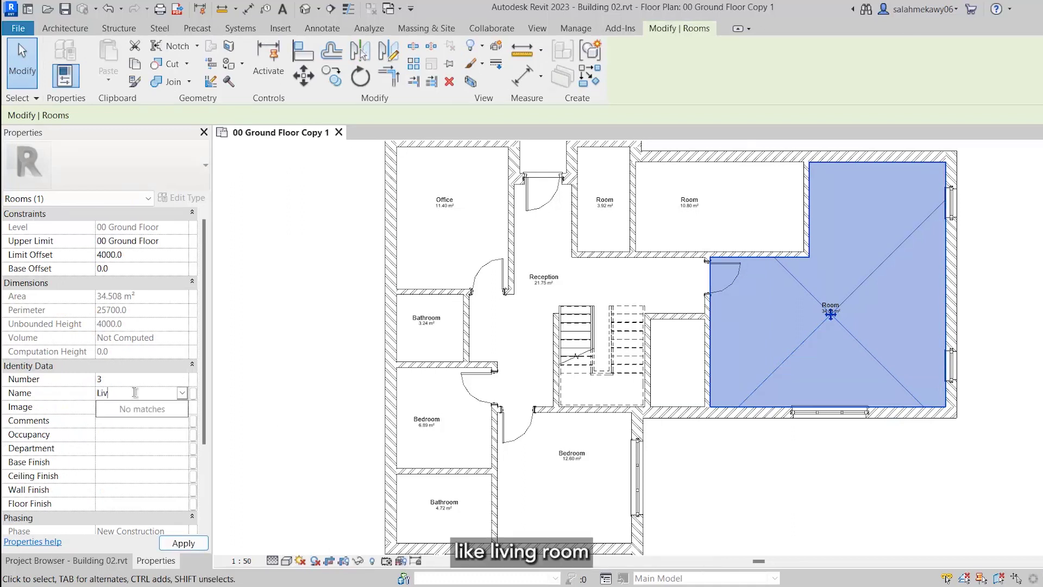
{"action": "type", "text": "ingroom"}
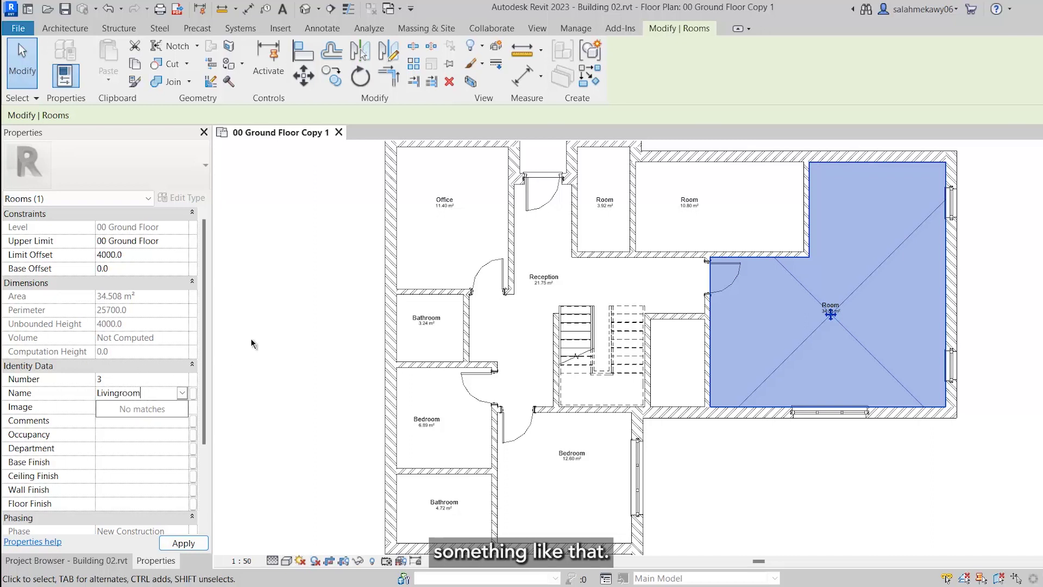
{"action": "key", "text": "Return"}
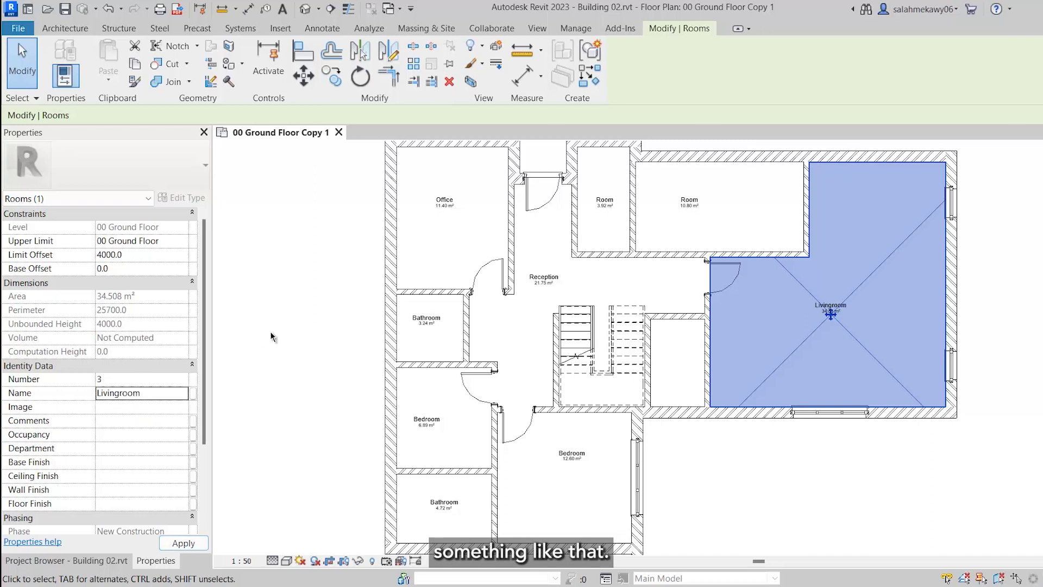
Rename the 10.80 m² room to Kitchen.
{"action": "left_click", "coordinate": [726, 233]}
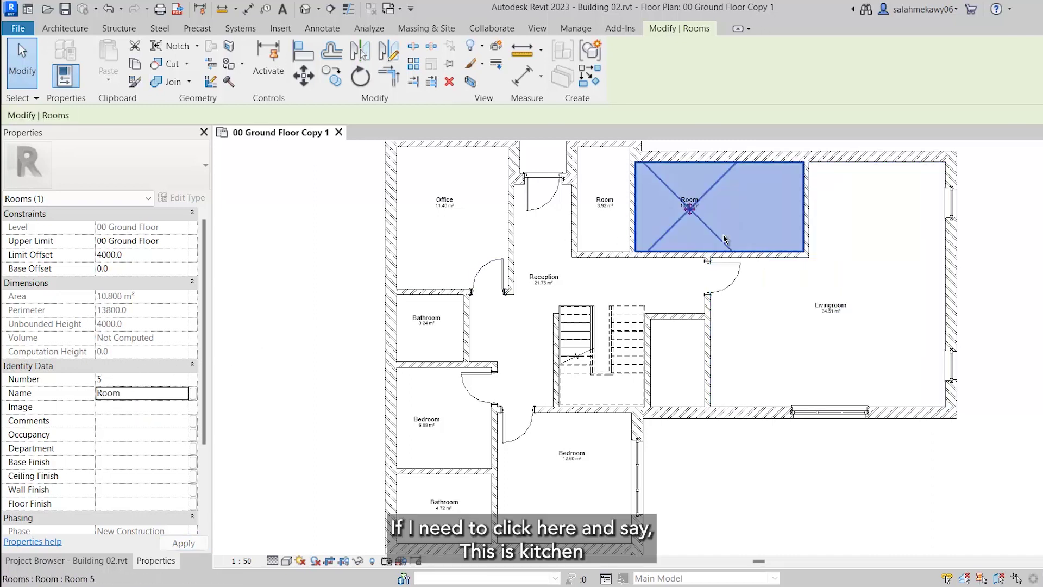
{"action": "left_click", "coordinate": [158, 393]}
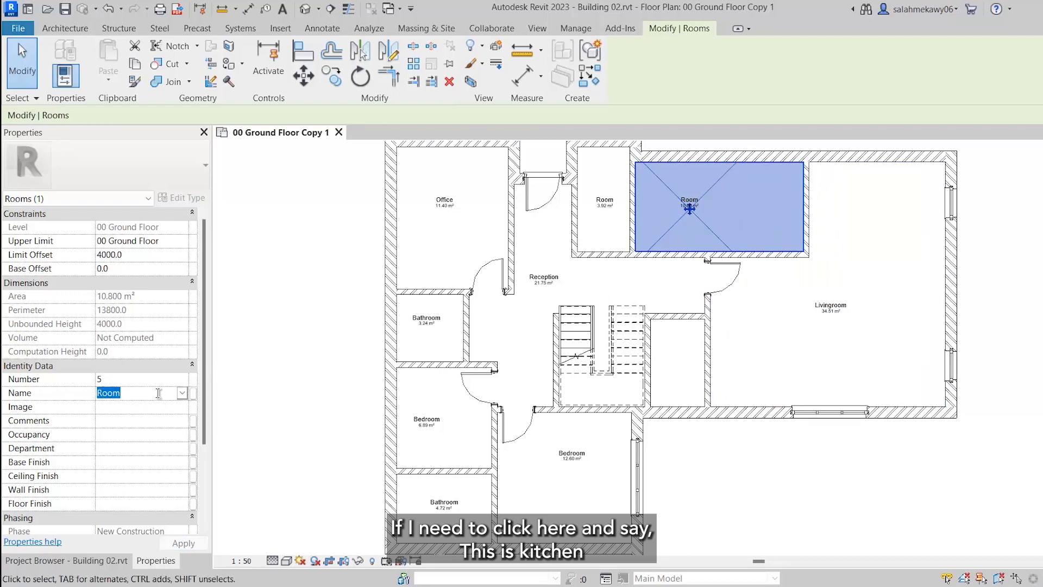
{"action": "type", "text": "Kitchen"}
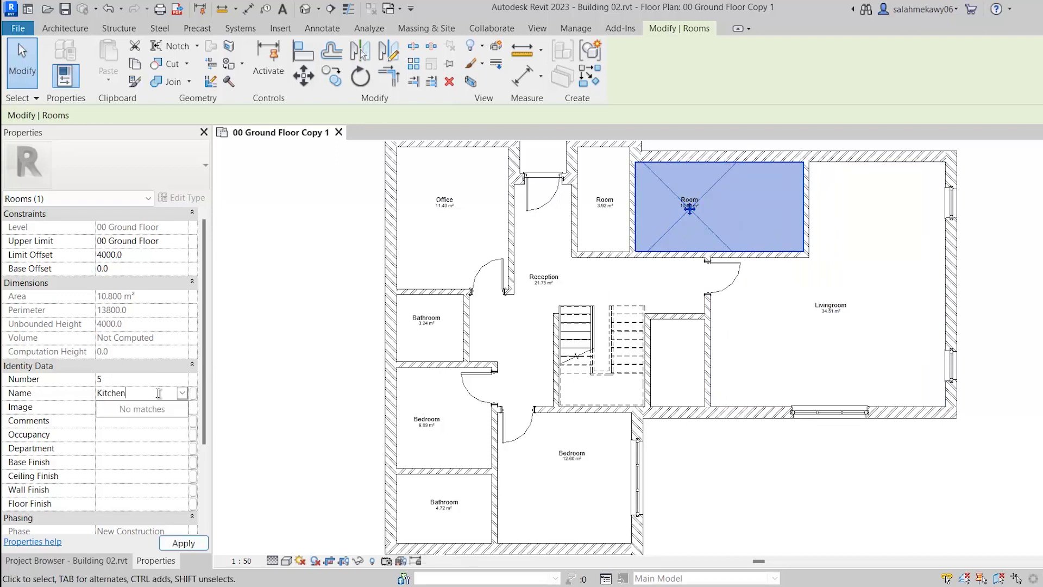
{"action": "key", "text": "Return"}
Rename the small 3.92 m² room to Storage.
{"action": "left_click", "coordinate": [614, 224]}
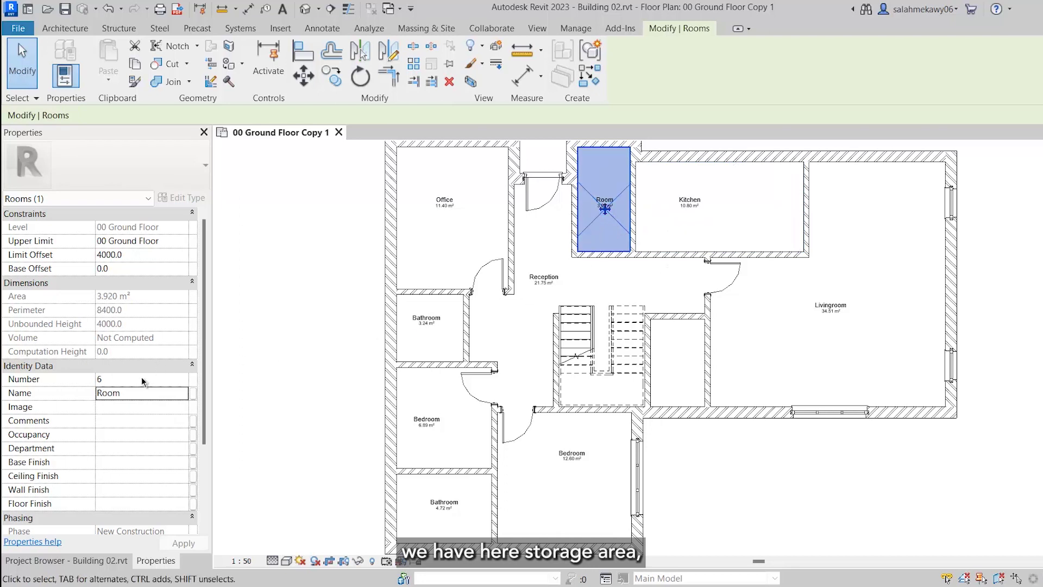
{"action": "left_click", "coordinate": [131, 392]}
{"action": "type", "text": "Storage"}
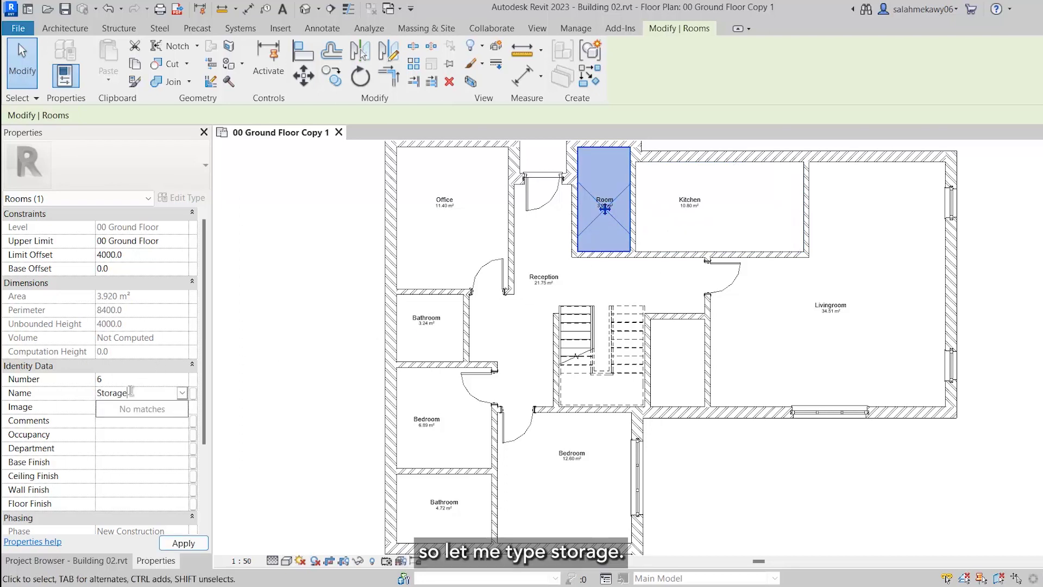
{"action": "left_click", "coordinate": [765, 468]}
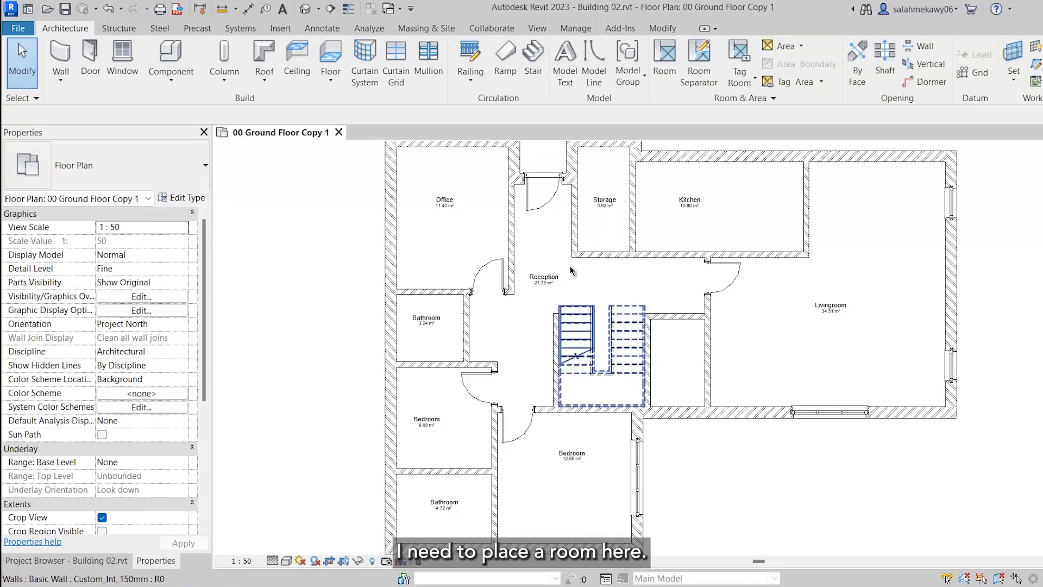
Place a new room in the empty space beside the stairs and begin naming it Utilities.
{"action": "left_click", "coordinate": [673, 66]}
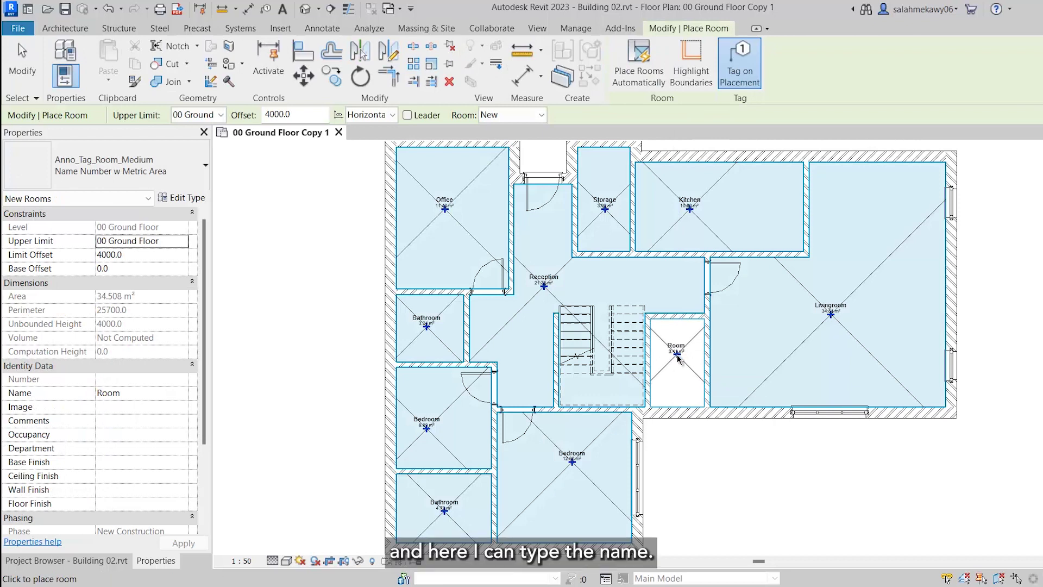
{"action": "left_click", "coordinate": [676, 353]}
{"action": "left_click", "coordinate": [144, 392]}
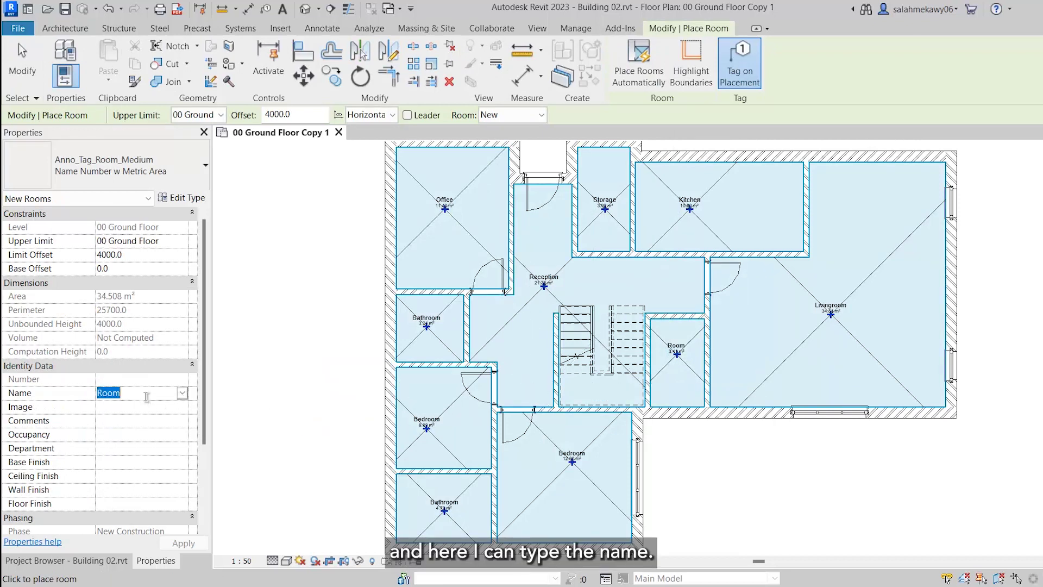
{"action": "type", "text": "U"}
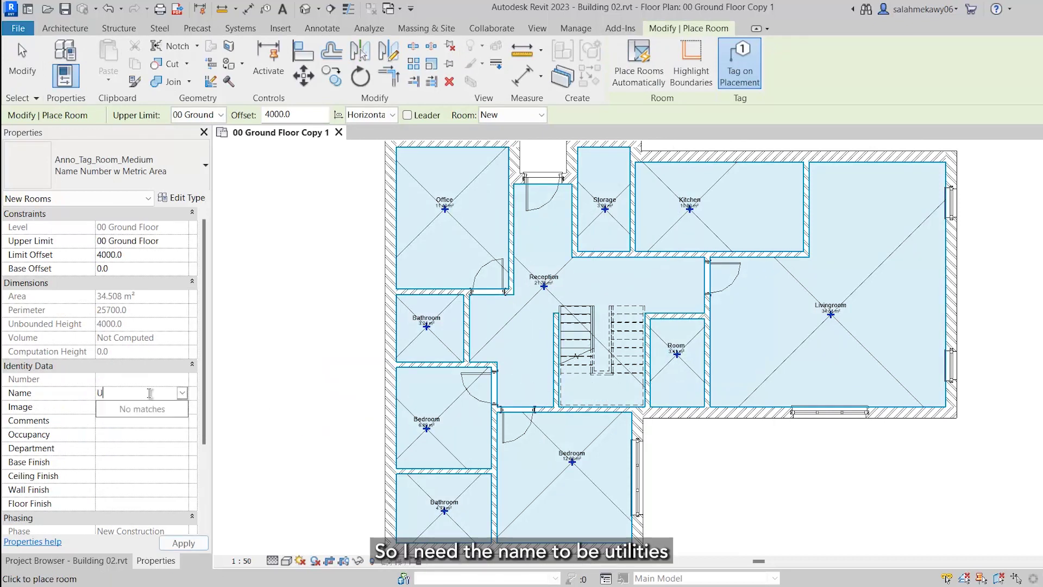
{"action": "type", "text": "tilities"}
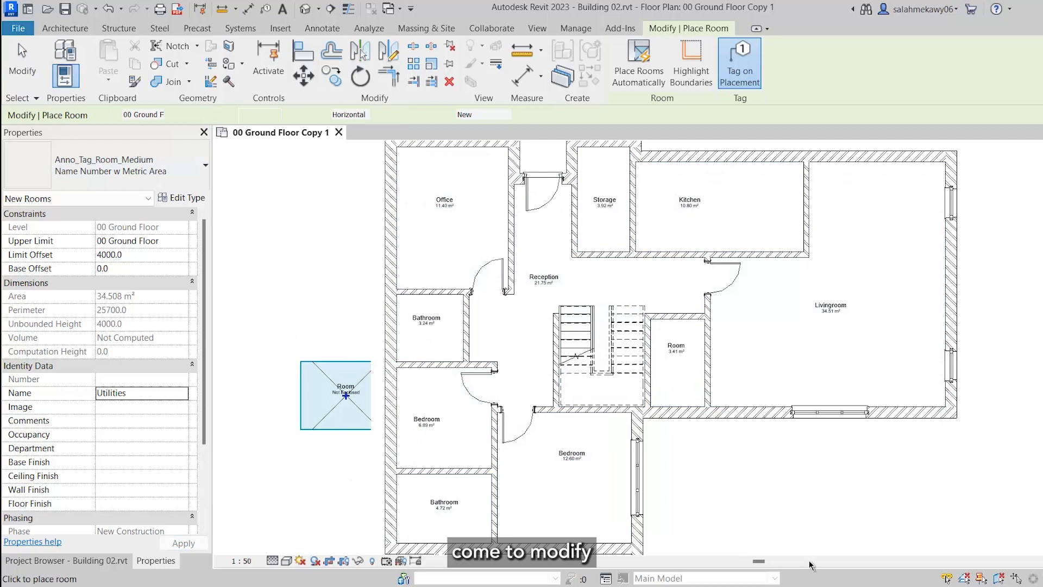
{"action": "key", "text": "Escape"}
{"action": "key", "text": "Escape"}
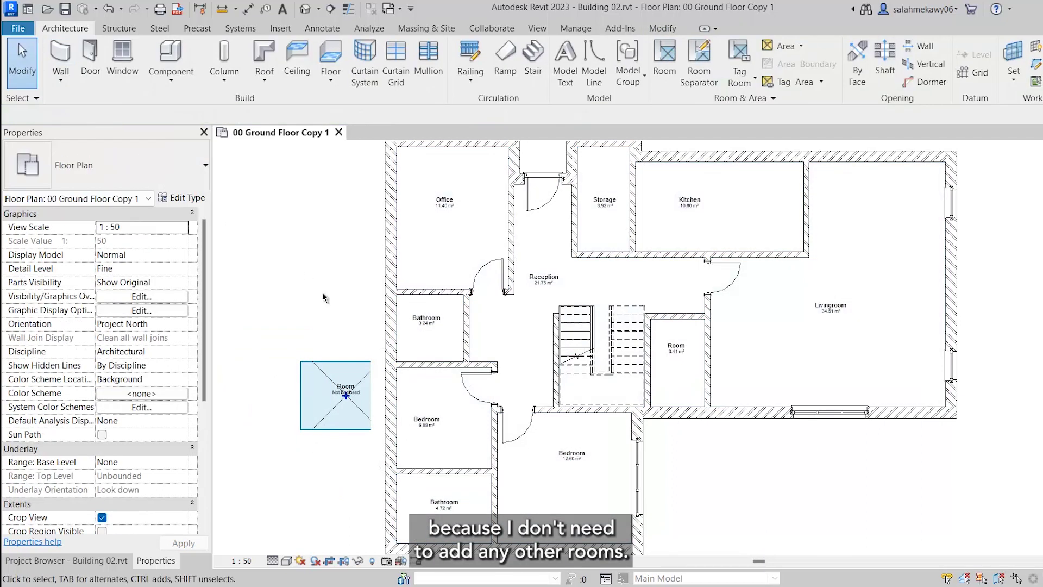
{"action": "scroll", "coordinate": [331, 410], "scroll_direction": "down", "scroll_amount": 1}
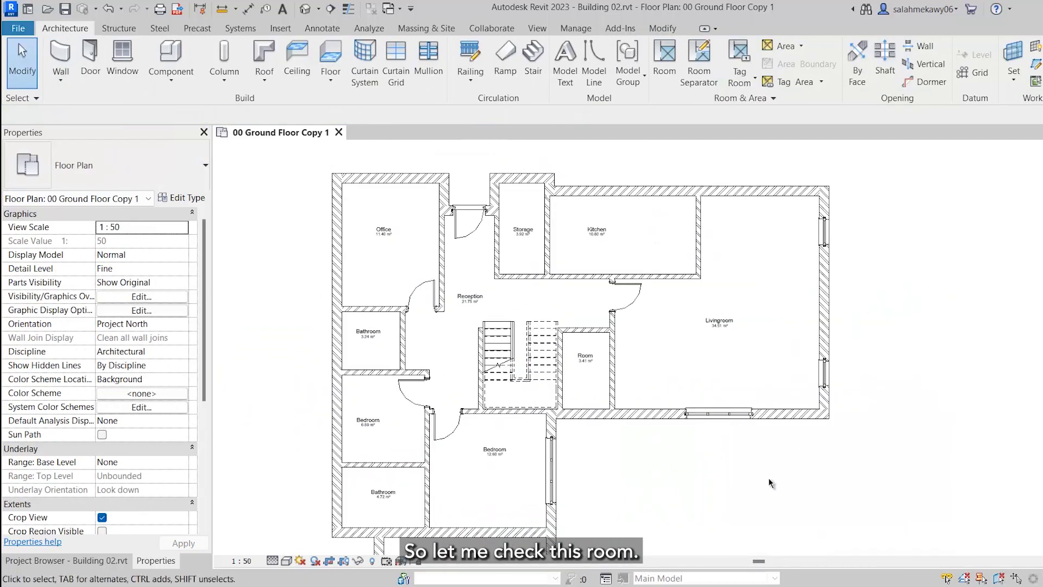
{"action": "left_click", "coordinate": [447, 343]}
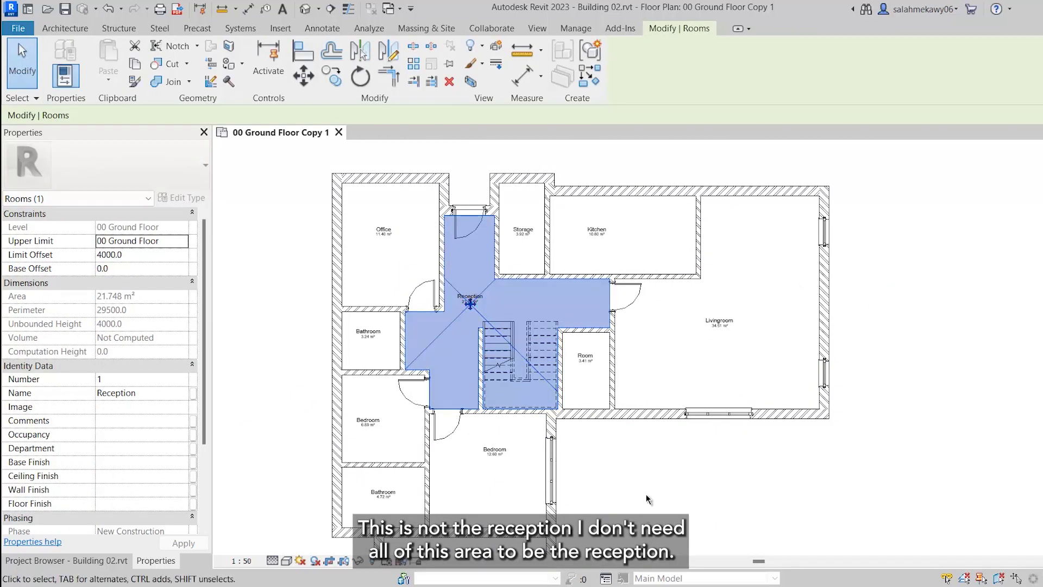
{"action": "middle_click_drag", "start_coordinate": [630, 475], "coordinate": [659, 514]}
{"action": "scroll", "coordinate": [591, 482], "scroll_direction": "up", "scroll_amount": 2}
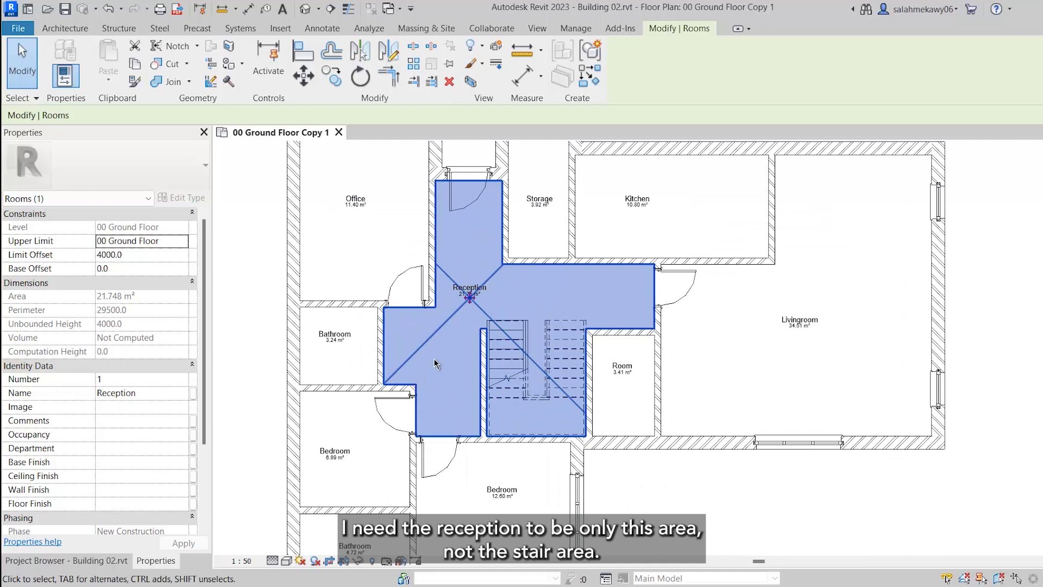
{"action": "left_click", "coordinate": [698, 496]}
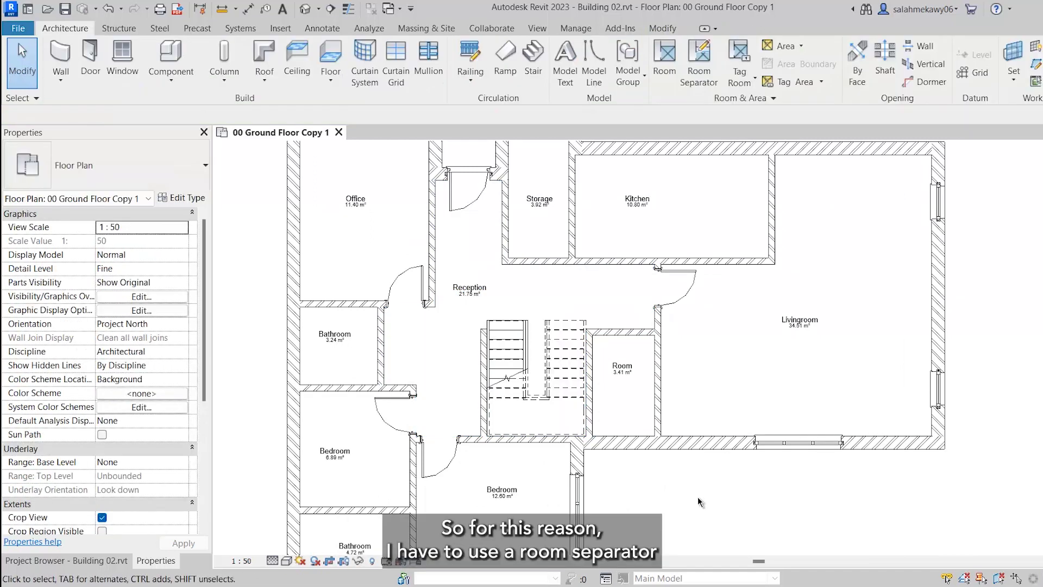
Draw a room separation line across the top of the stairs, from corner to wall end.
{"action": "left_click", "coordinate": [700, 65]}
{"action": "scroll", "coordinate": [503, 312], "scroll_direction": "up", "scroll_amount": 3}
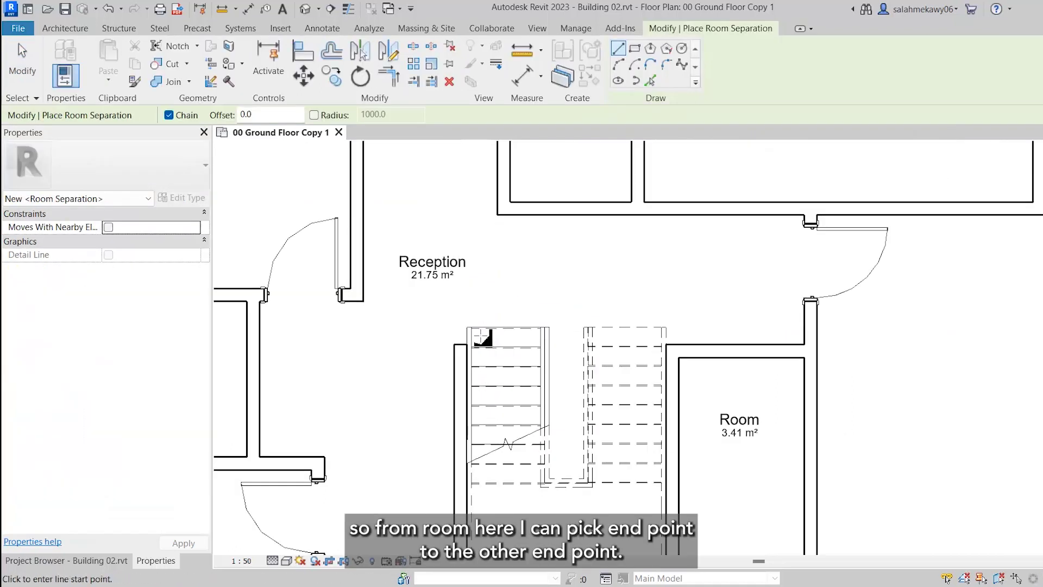
{"action": "scroll", "coordinate": [481, 337], "scroll_direction": "up", "scroll_amount": 2}
{"action": "left_click", "coordinate": [457, 350]}
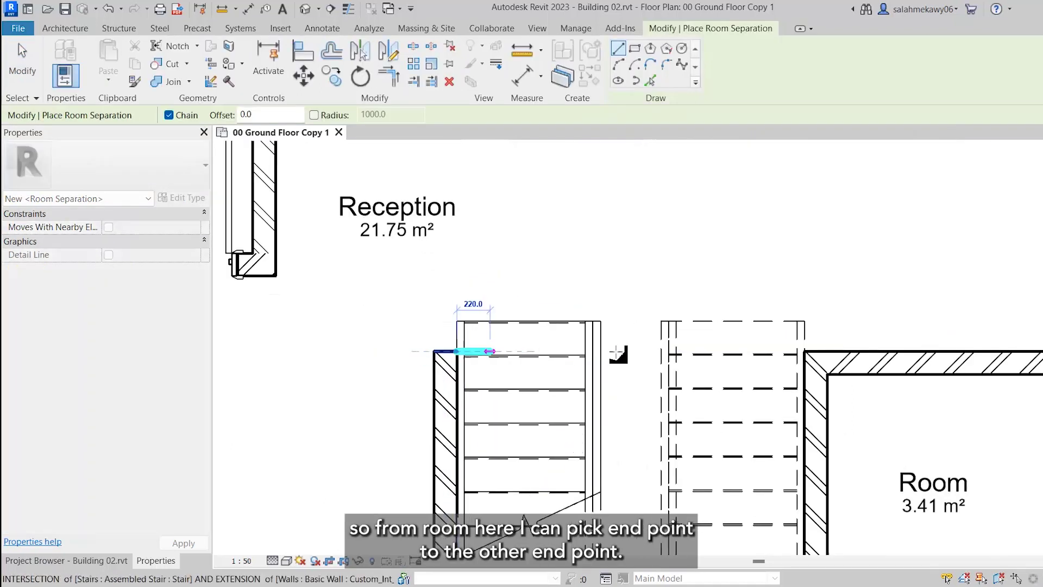
{"action": "left_click", "coordinate": [809, 352]}
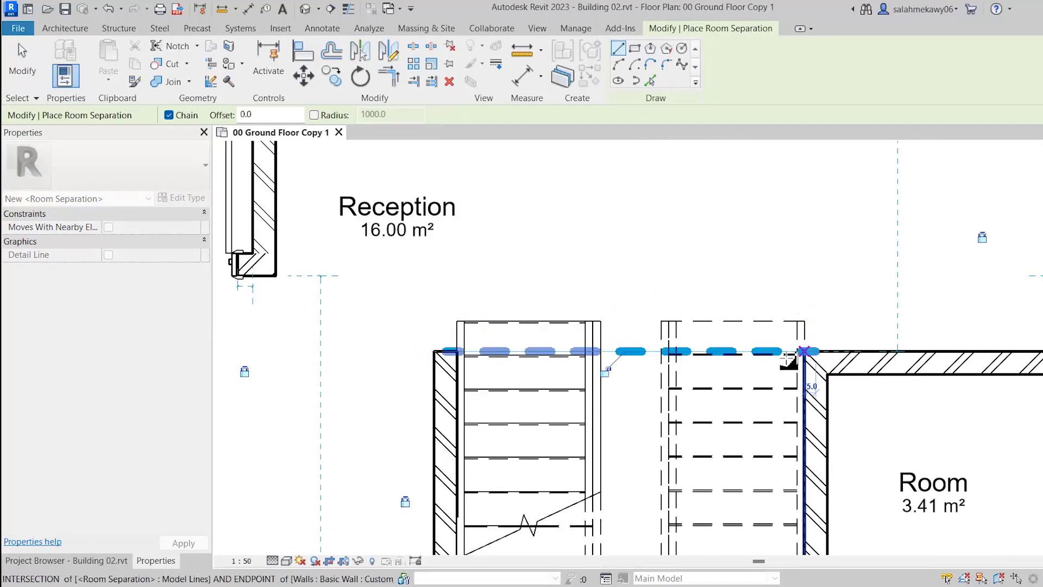
{"action": "left_click", "coordinate": [15, 53]}
Select Reception to confirm it now measures 16.00 m² without the stairs.
{"action": "scroll", "coordinate": [584, 250], "scroll_direction": "down", "scroll_amount": 3}
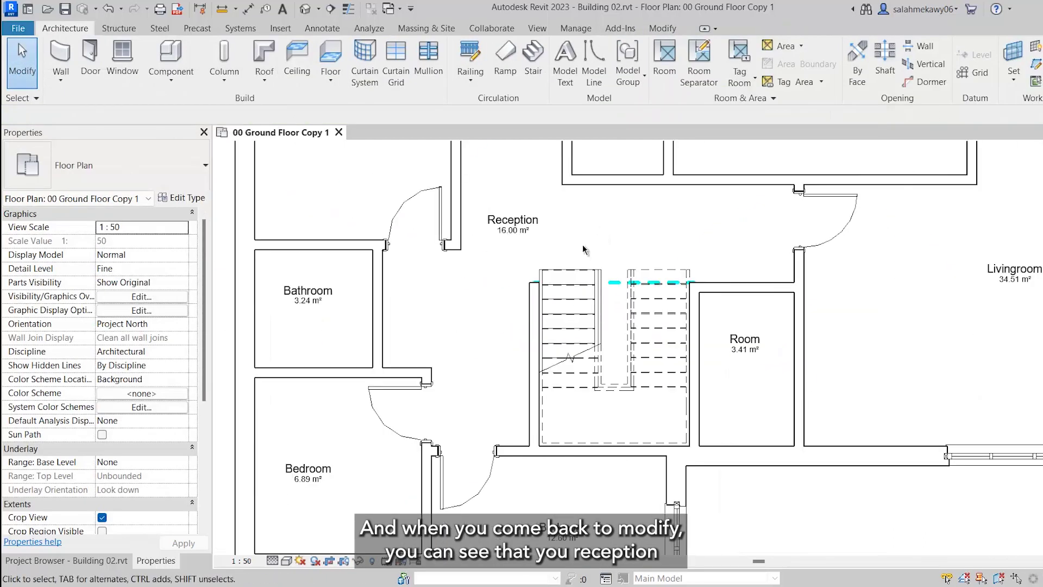
{"action": "left_click", "coordinate": [527, 253]}
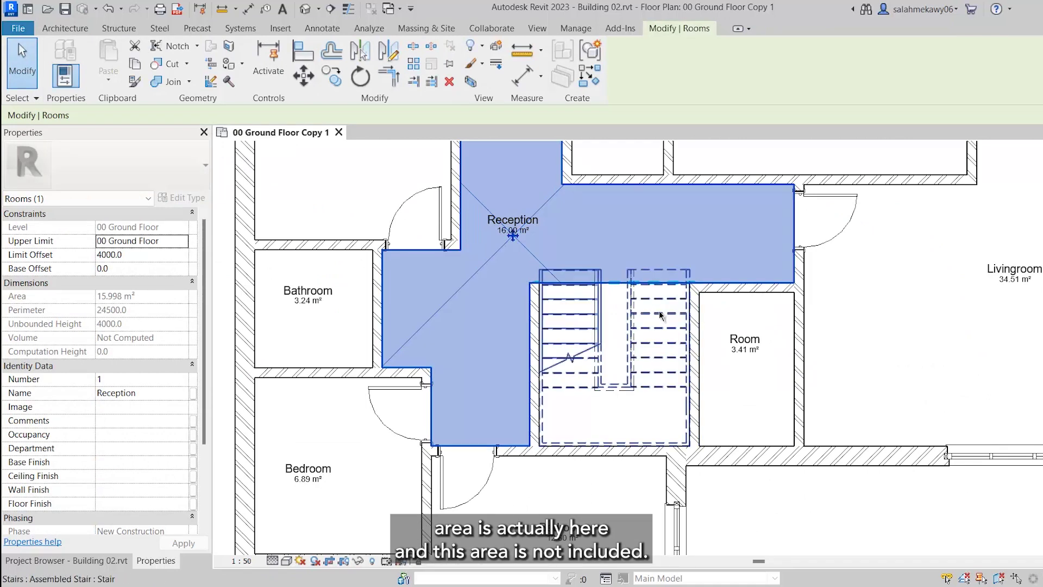
{"action": "middle_click_drag", "start_coordinate": [659, 315], "coordinate": [643, 367]}
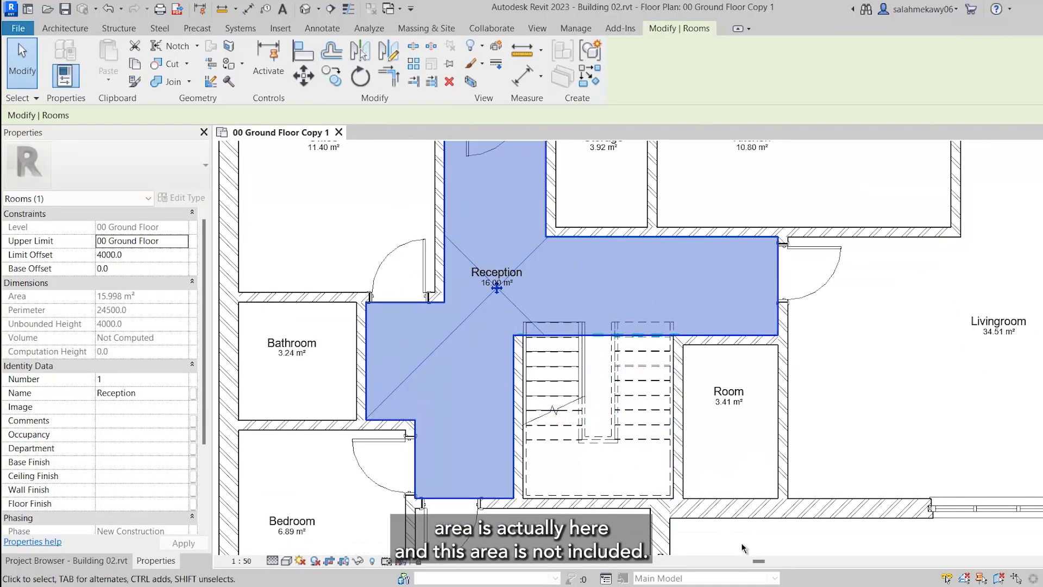
{"action": "scroll", "coordinate": [742, 548], "scroll_direction": "down", "scroll_amount": 2}
{"action": "middle_click_drag", "start_coordinate": [789, 478], "coordinate": [790, 322]}
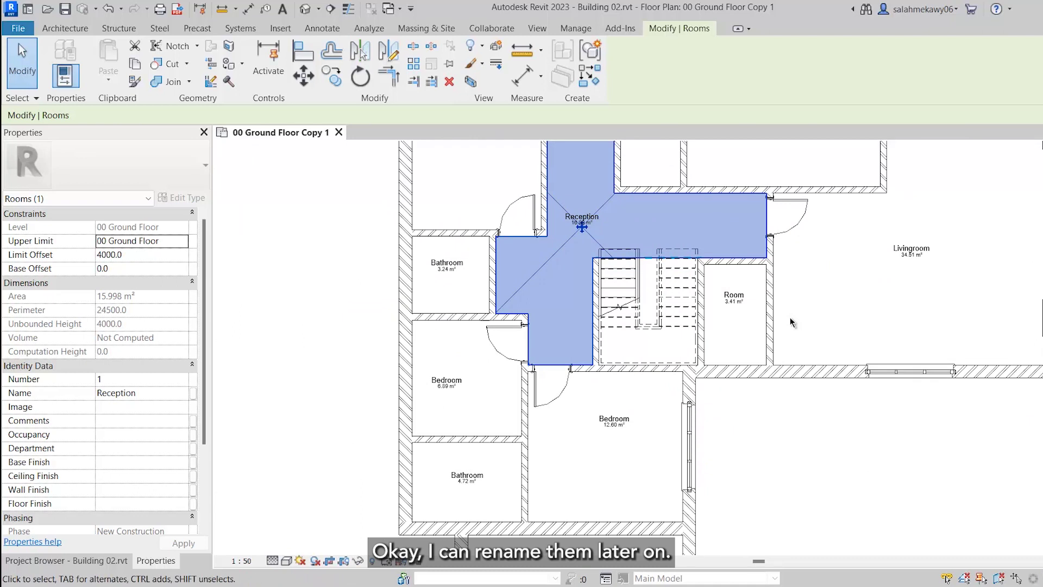
Name the 3.41 m² room beside the stairs Utilities and view the whole ground floor.
{"action": "left_click", "coordinate": [745, 317]}
{"action": "left_click", "coordinate": [172, 391]}
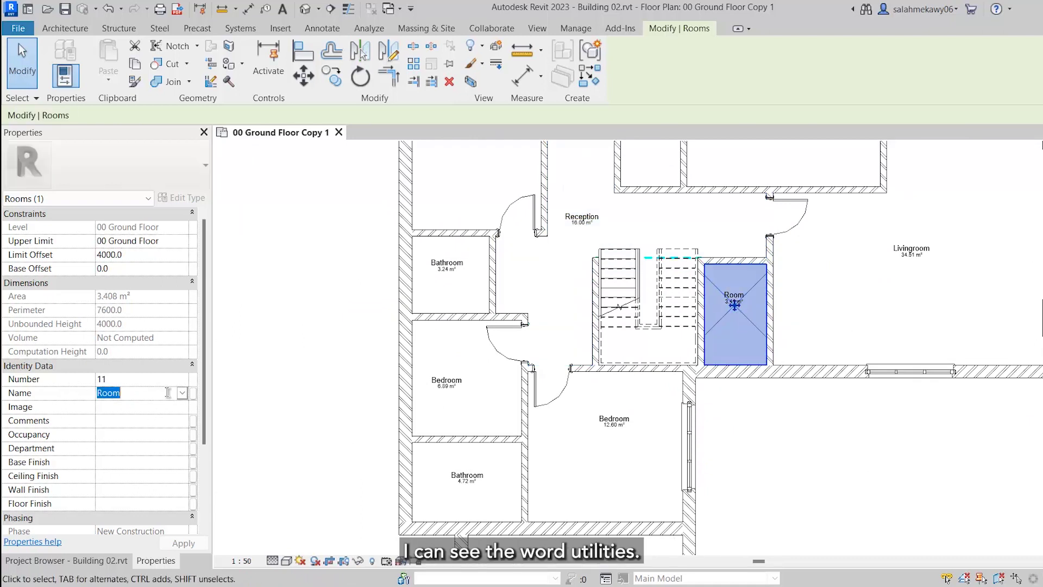
{"action": "type", "text": "Utilities"}
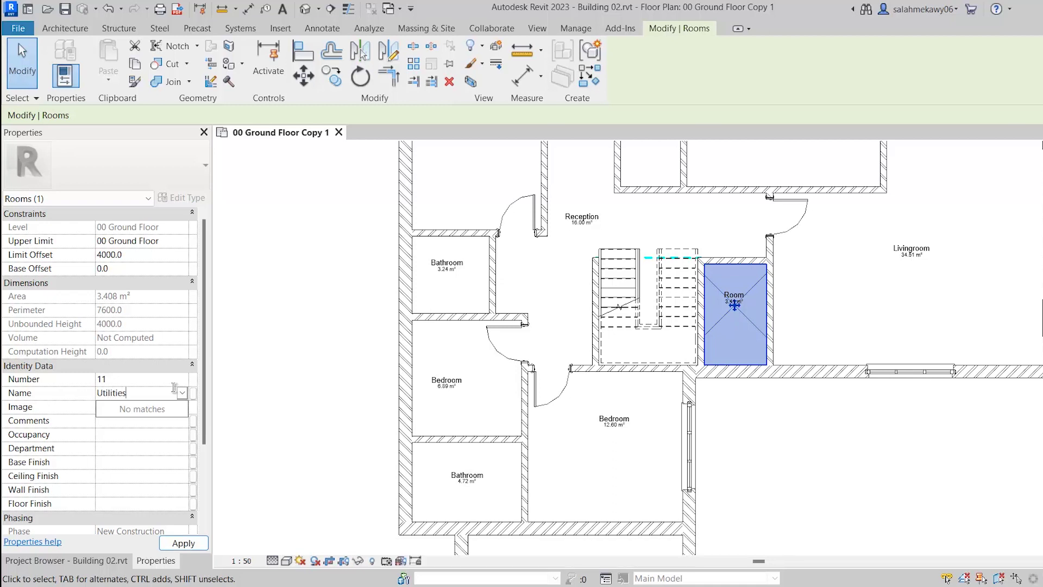
{"action": "key", "text": "Return"}
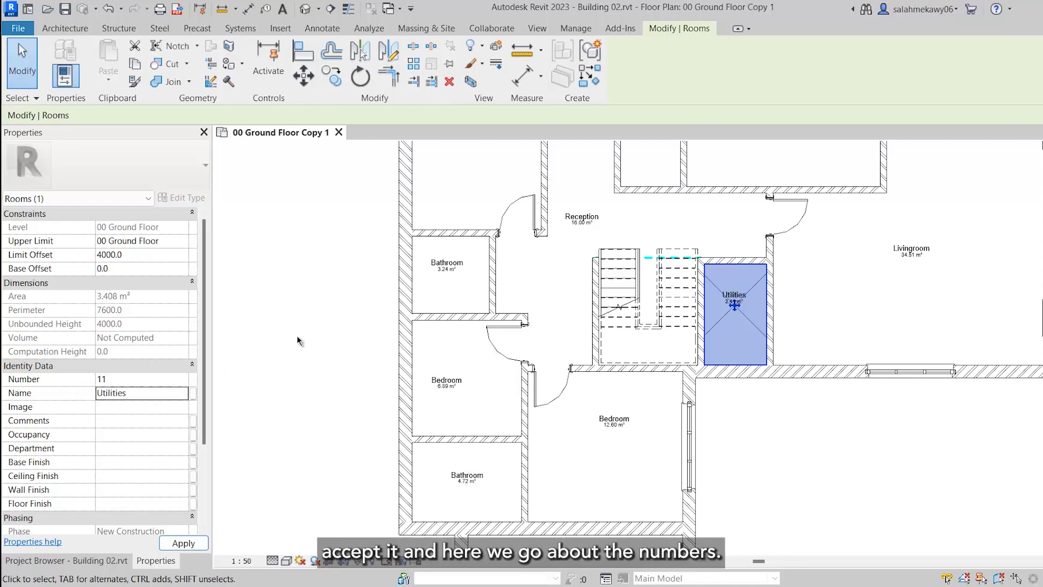
{"action": "left_click", "coordinate": [328, 343]}
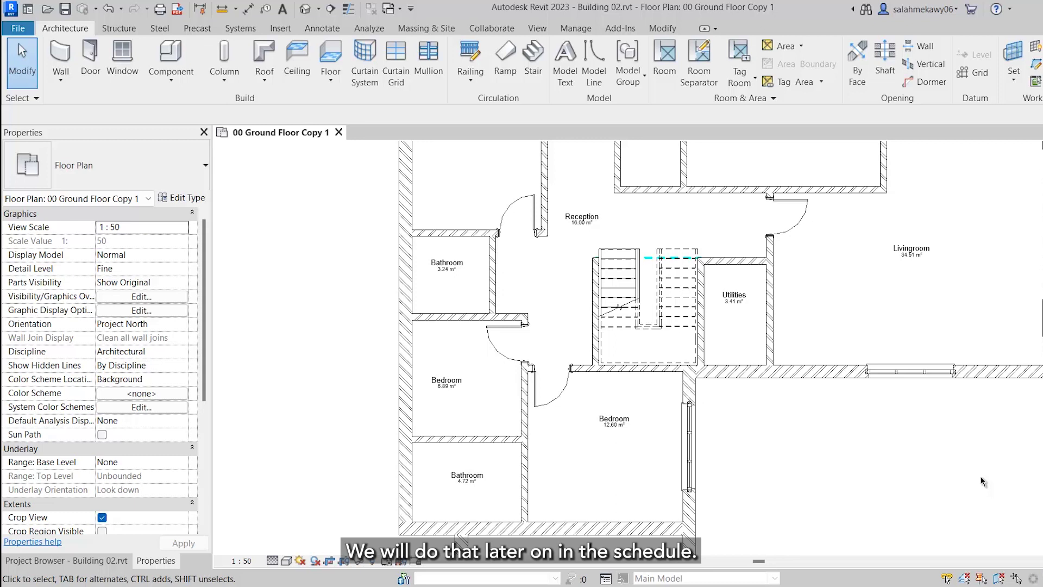
{"action": "scroll", "coordinate": [931, 478], "scroll_direction": "down", "scroll_amount": 1}
{"action": "middle_click_drag", "start_coordinate": [931, 477], "coordinate": [849, 503]}
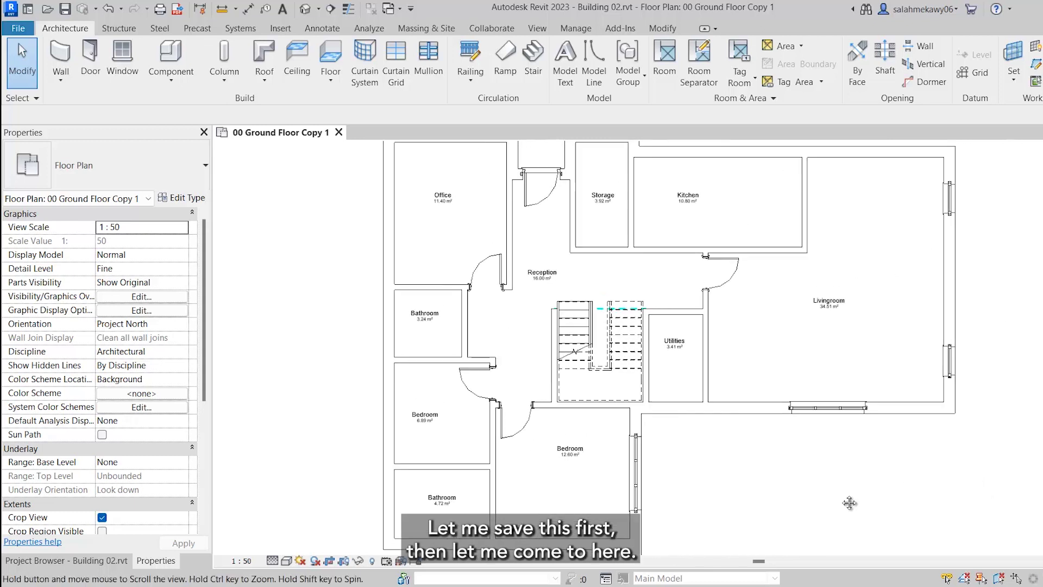
Save the project and find the Schedules/Quantities group in the Project Browser.
{"action": "left_click", "coordinate": [64, 9]}
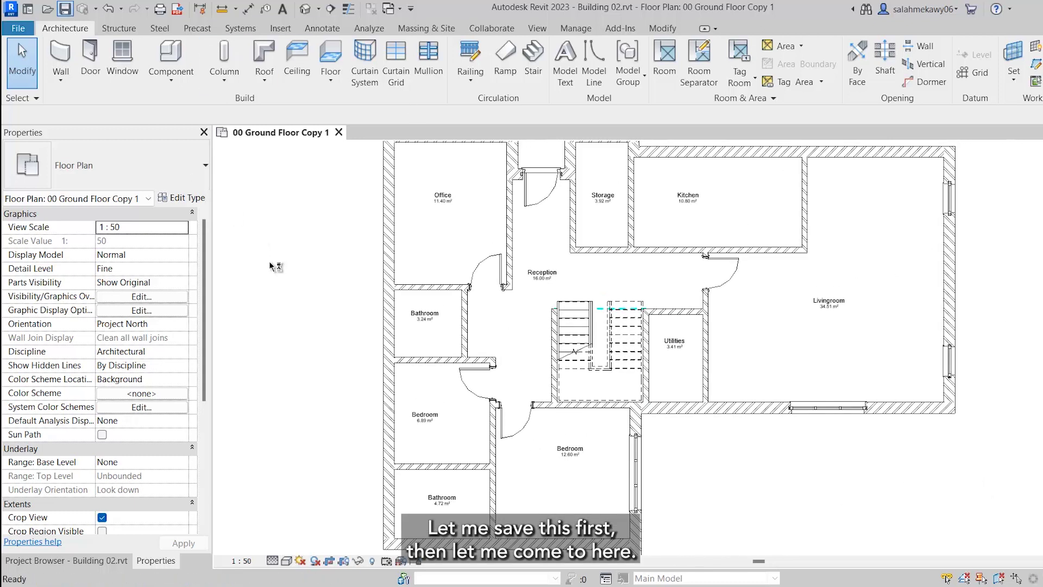
{"action": "left_click", "coordinate": [120, 555]}
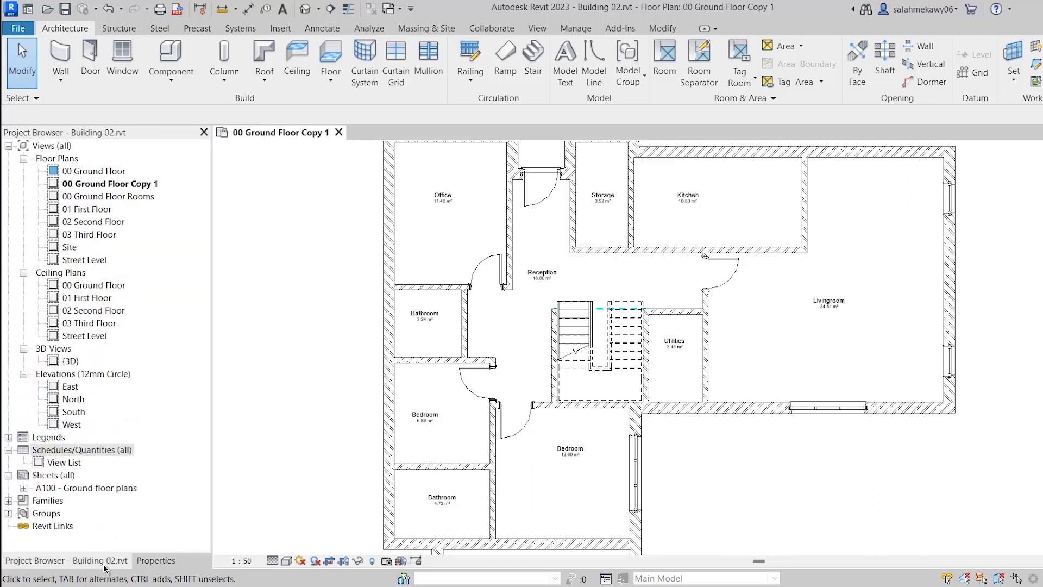
{"action": "left_click", "coordinate": [62, 450]}
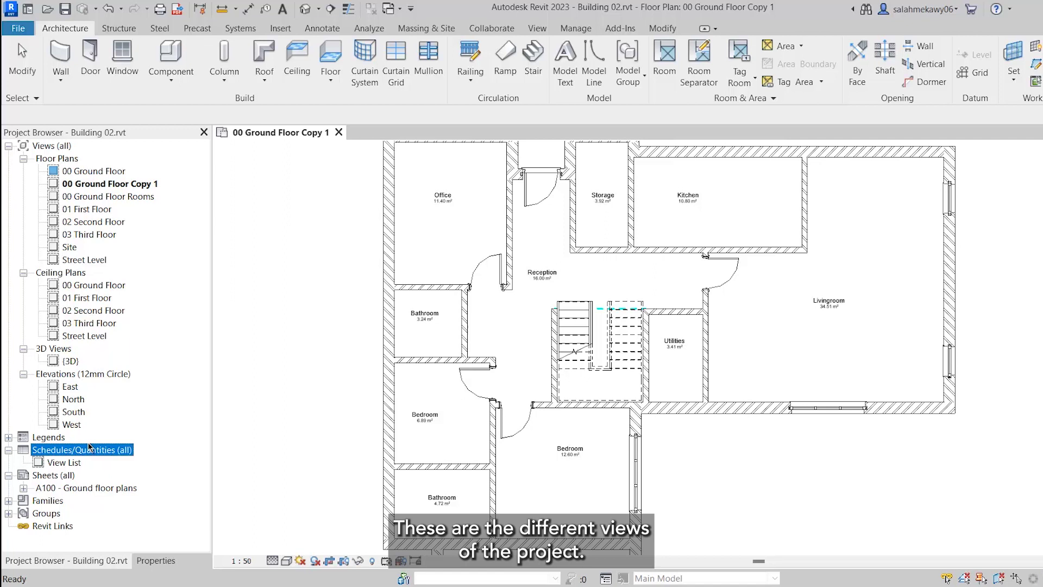
Start a new schedule filtered to Architecture with the Rooms category selected.
{"action": "right_click", "coordinate": [101, 453]}
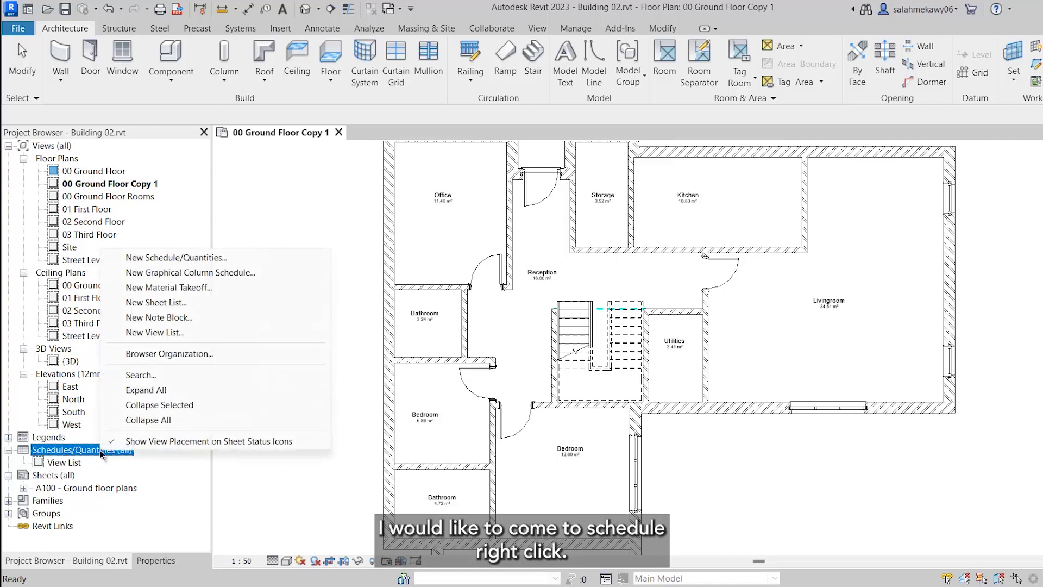
{"action": "left_click", "coordinate": [186, 257]}
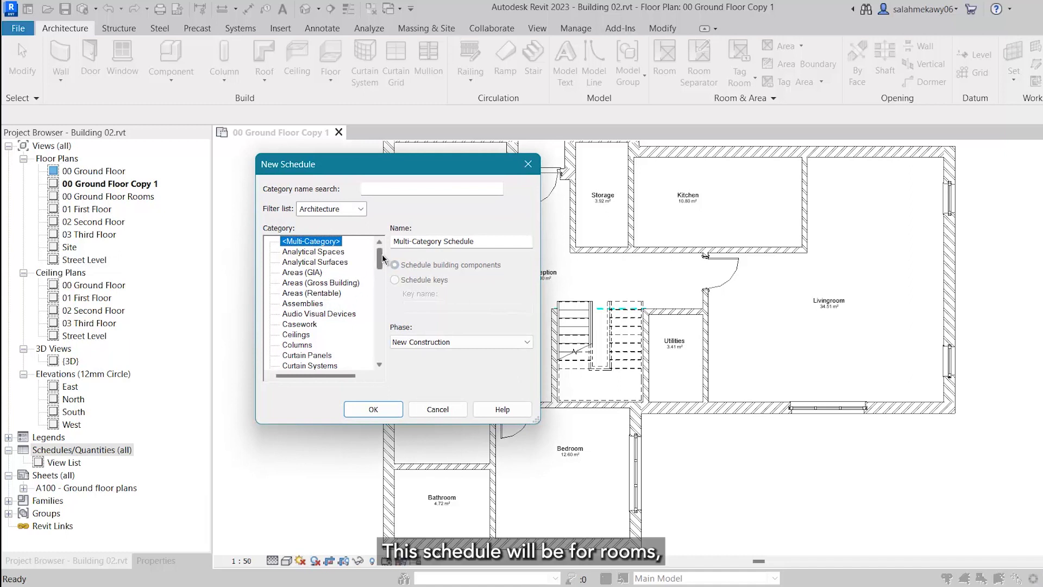
{"action": "left_click", "coordinate": [360, 208]}
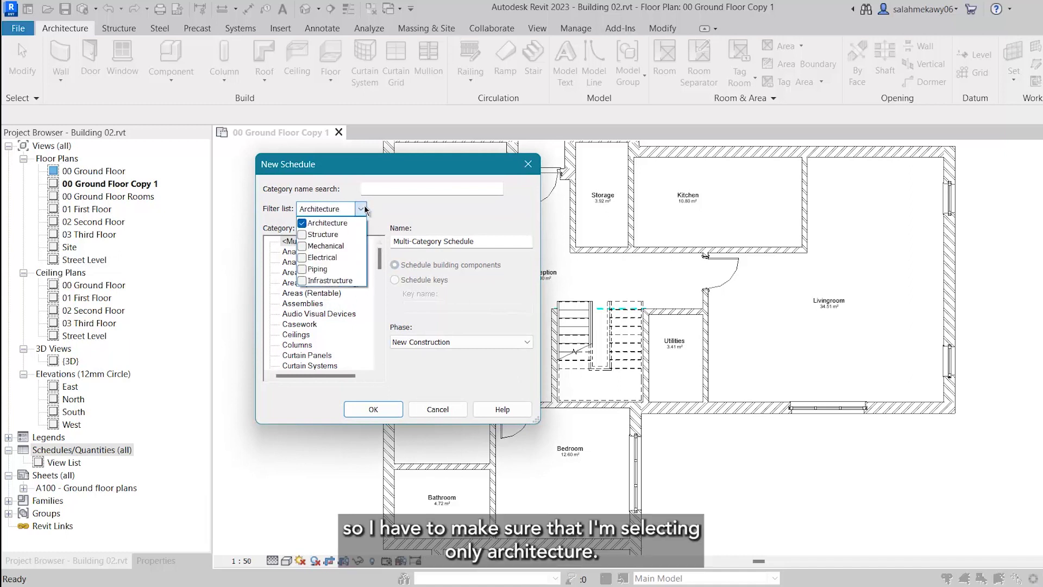
{"action": "left_click", "coordinate": [361, 209]}
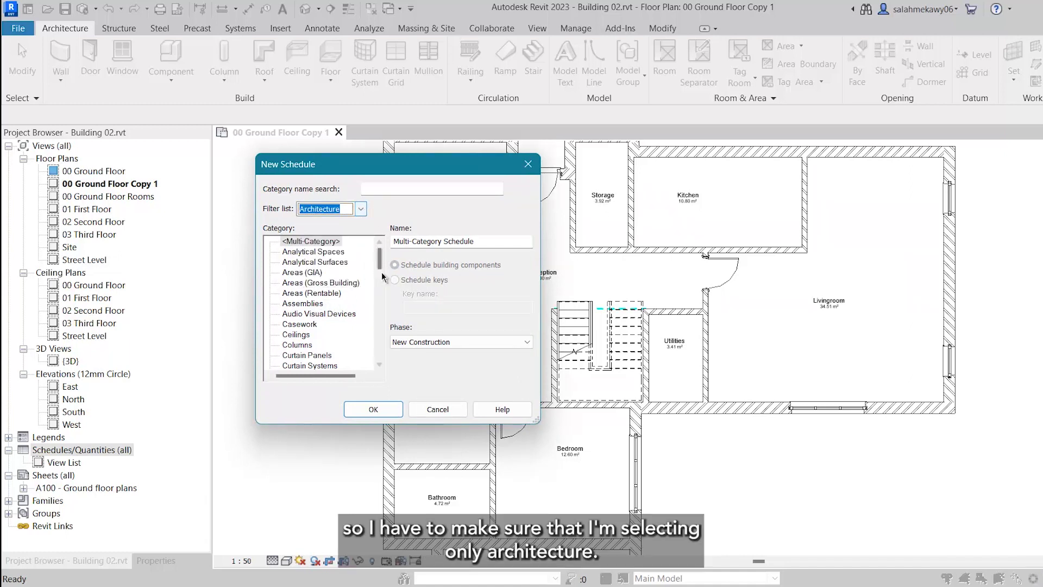
{"action": "left_click_drag", "start_coordinate": [379, 260], "coordinate": [381, 321]}
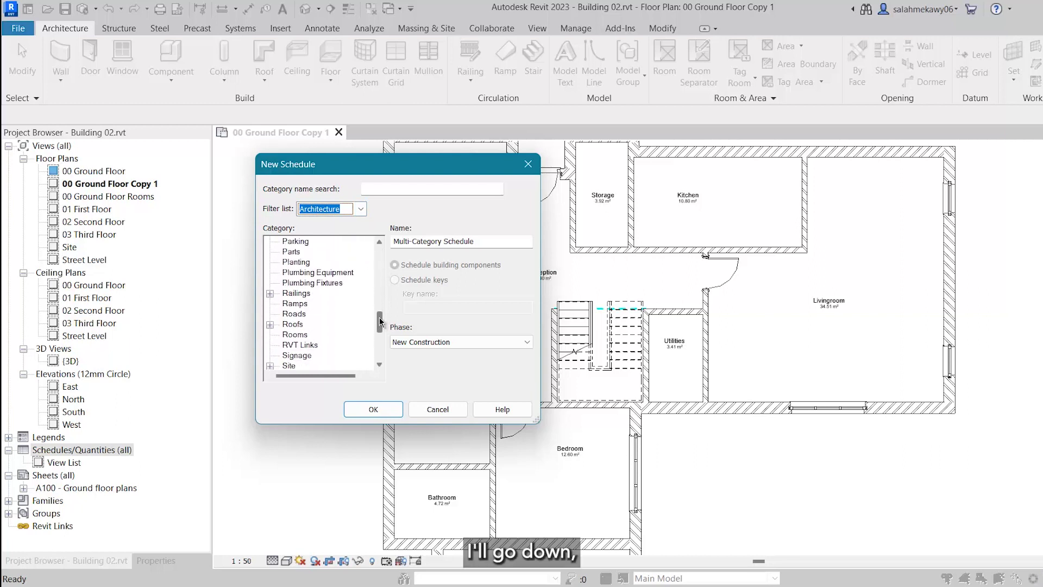
{"action": "left_click", "coordinate": [299, 337]}
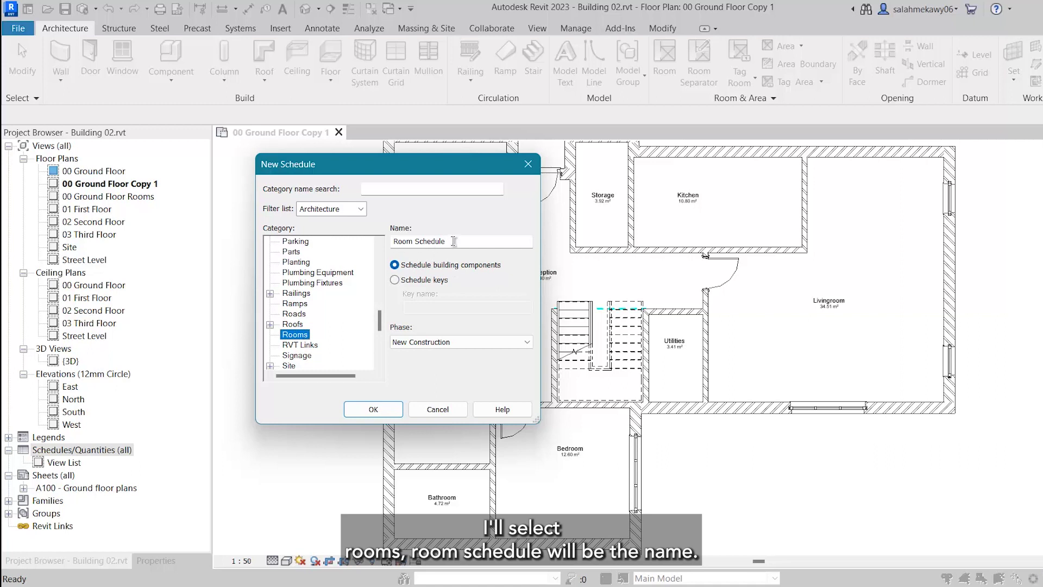
Create the Rooms schedule and add the Area, Floor Finish, Level and Name fields.
{"action": "left_click", "coordinate": [373, 409]}
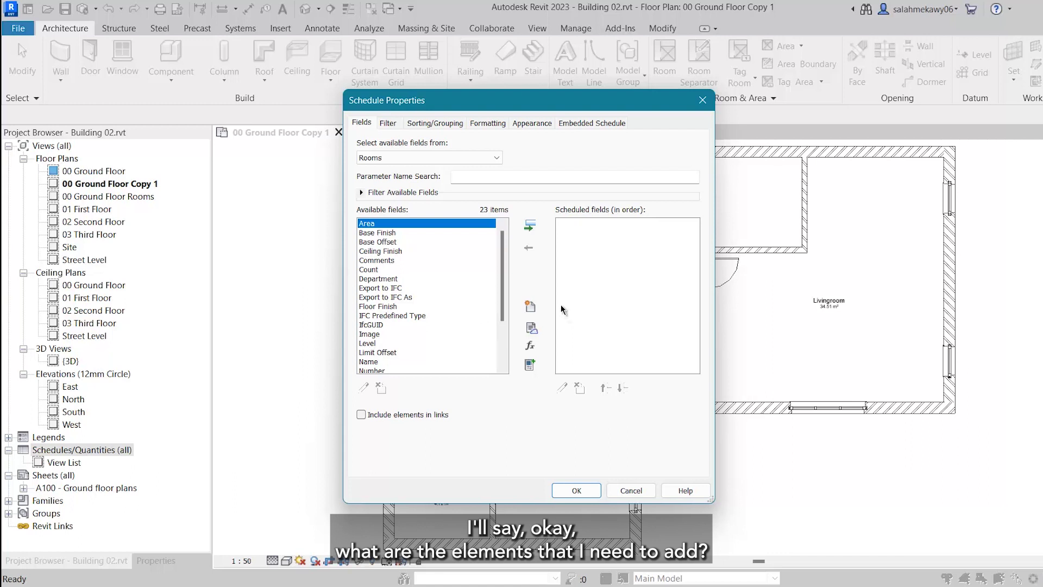
{"action": "left_click", "coordinate": [529, 224]}
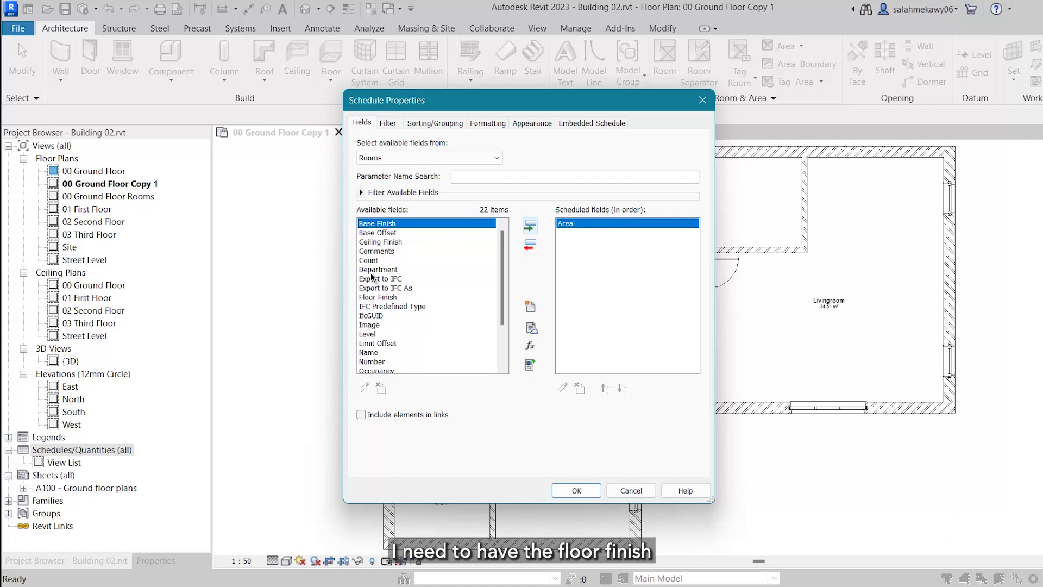
{"action": "left_click", "coordinate": [378, 298]}
{"action": "left_click", "coordinate": [530, 225]}
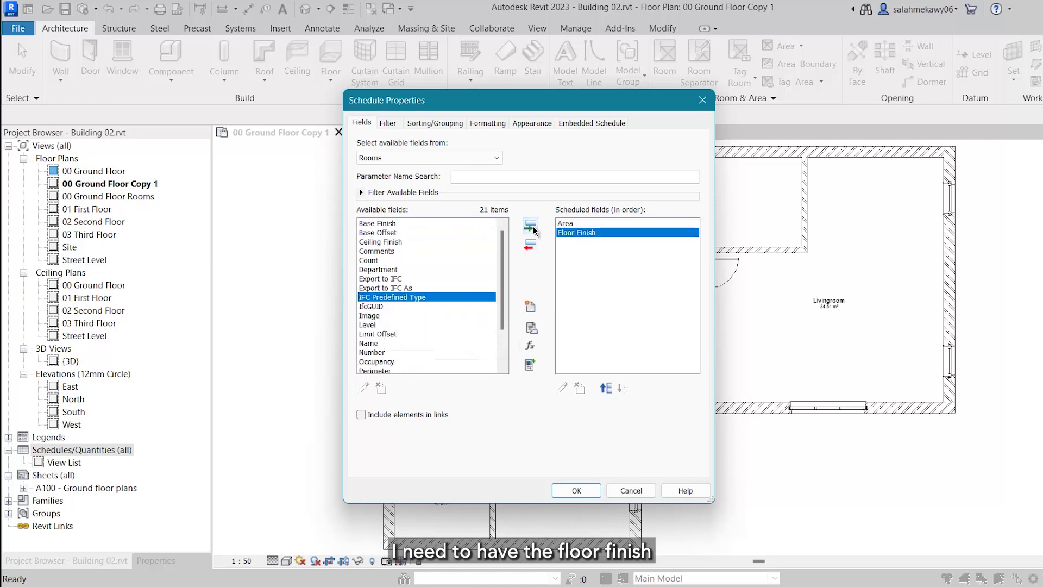
{"action": "left_click", "coordinate": [373, 324]}
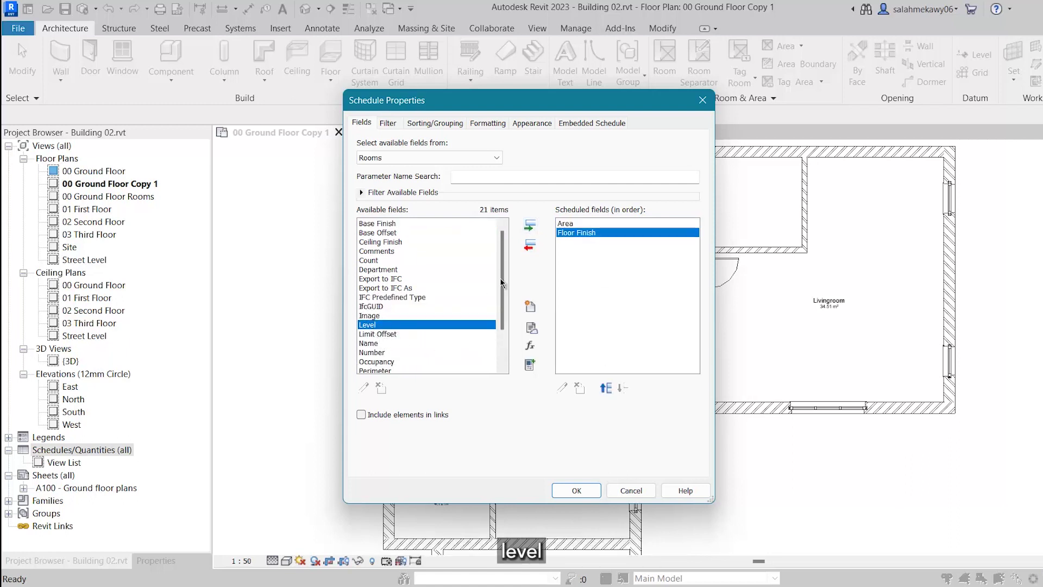
{"action": "left_click", "coordinate": [530, 225]}
{"action": "left_click", "coordinate": [388, 333]}
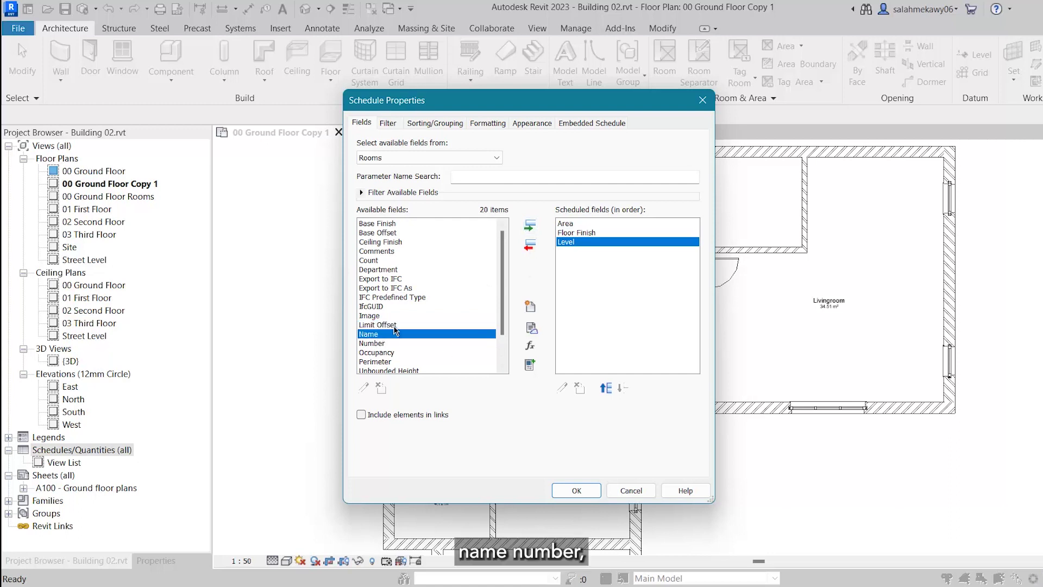
{"action": "left_click", "coordinate": [530, 226]}
Add the Number, Perimeter and Wall Finish fields and finish the Room Schedule.
{"action": "left_click", "coordinate": [529, 226]}
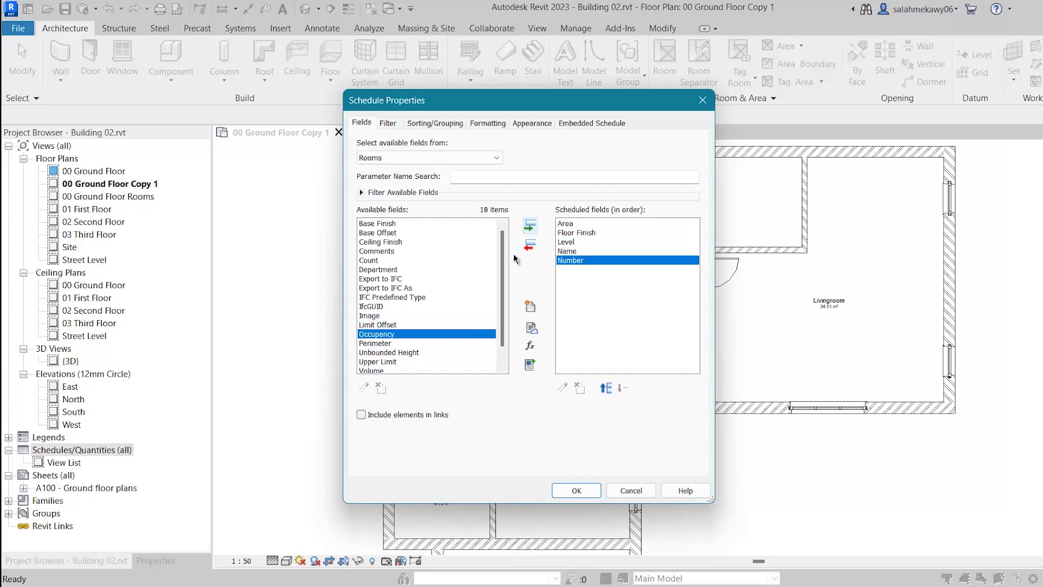
{"action": "scroll", "coordinate": [503, 304], "scroll_direction": "down", "scroll_amount": 1}
{"action": "left_click", "coordinate": [392, 325]}
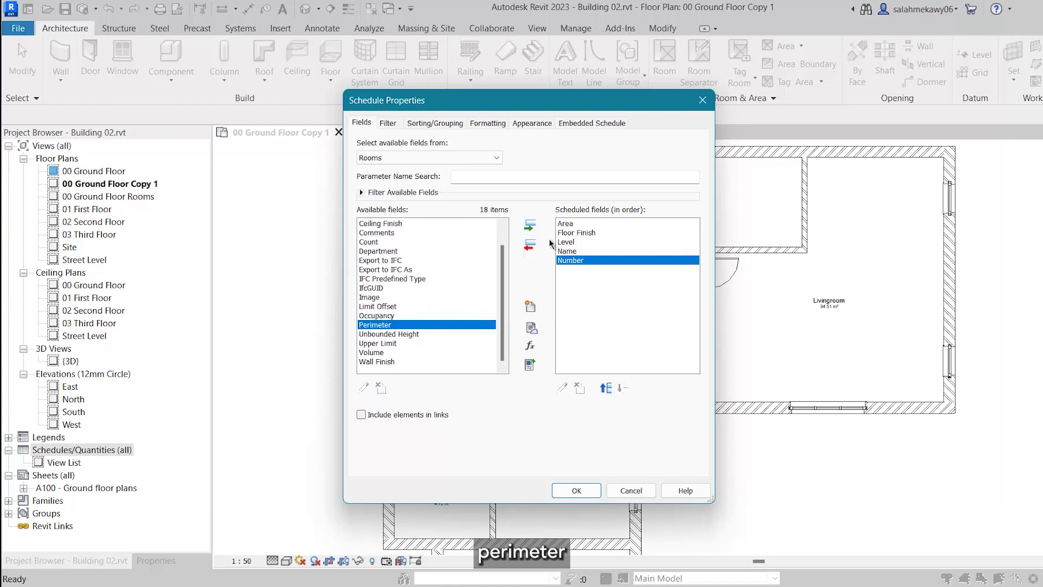
{"action": "left_click", "coordinate": [531, 227]}
{"action": "left_click", "coordinate": [390, 361]}
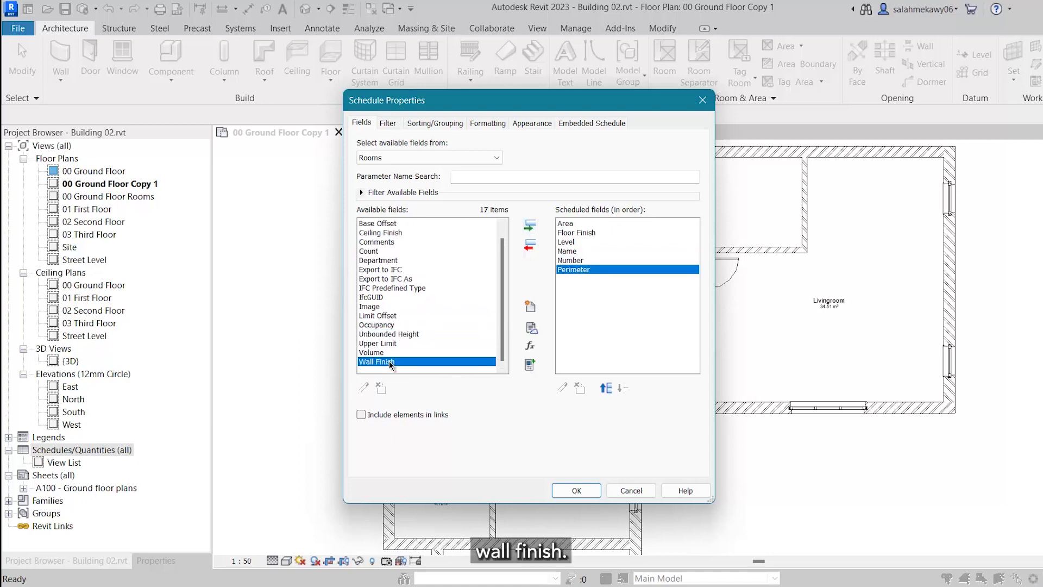
{"action": "left_click", "coordinate": [531, 226]}
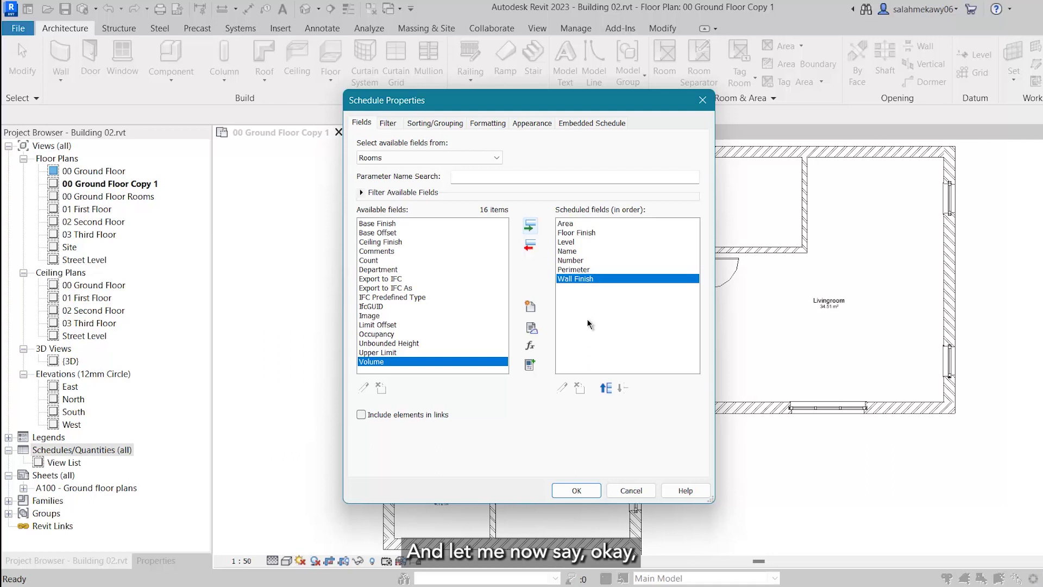
{"action": "left_click", "coordinate": [576, 490]}
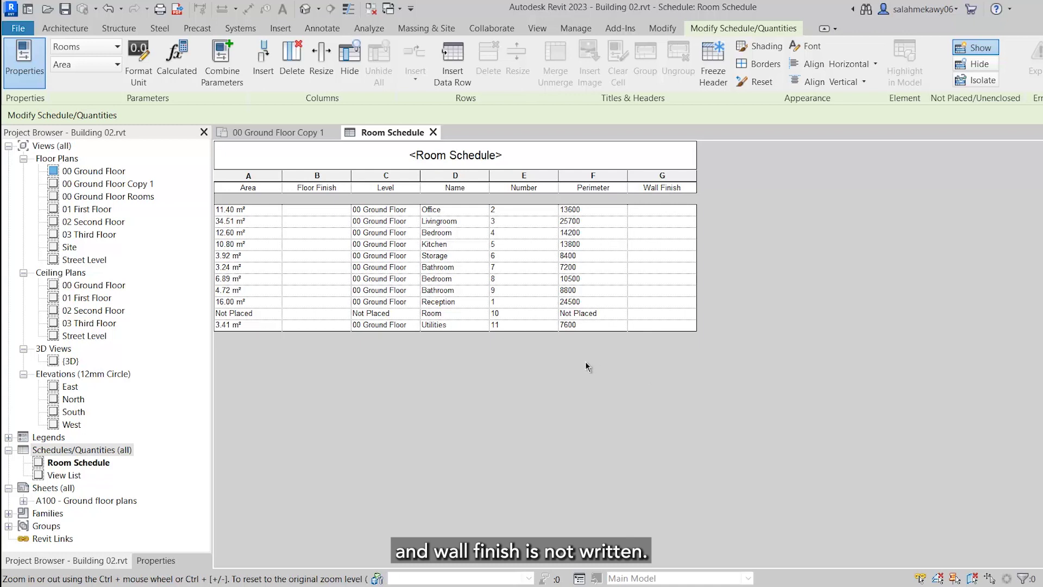
{"action": "left_click", "coordinate": [524, 180]}
{"action": "left_click", "coordinate": [414, 181]}
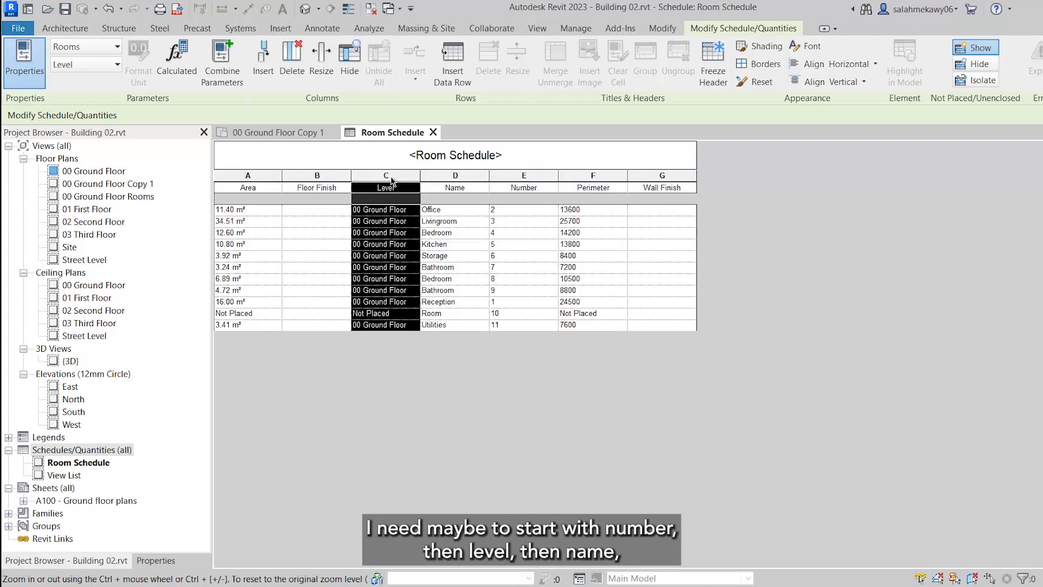
{"action": "left_click", "coordinate": [450, 177]}
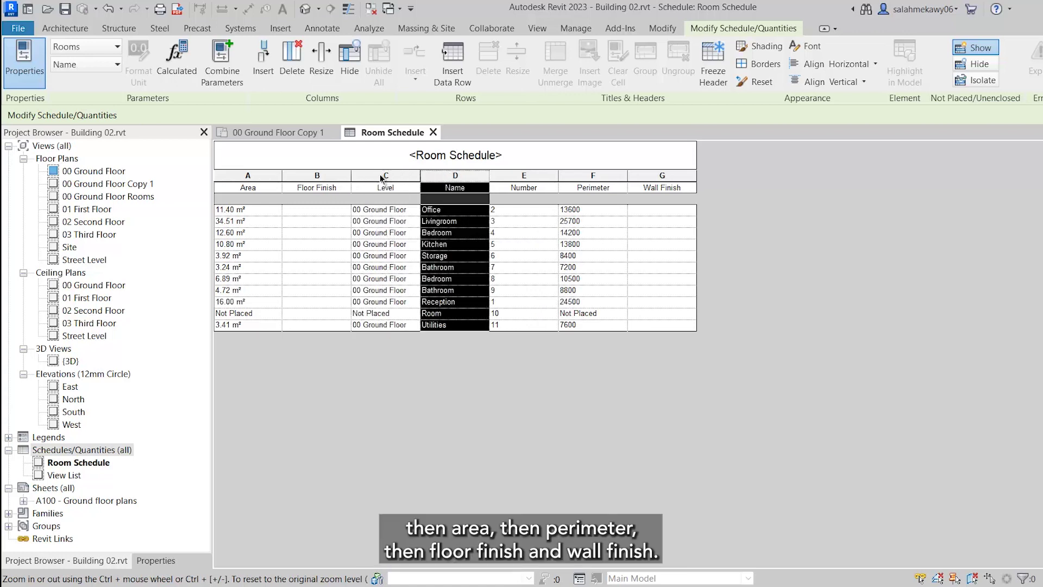
{"action": "left_click", "coordinate": [278, 179]}
{"action": "left_click", "coordinate": [605, 180]}
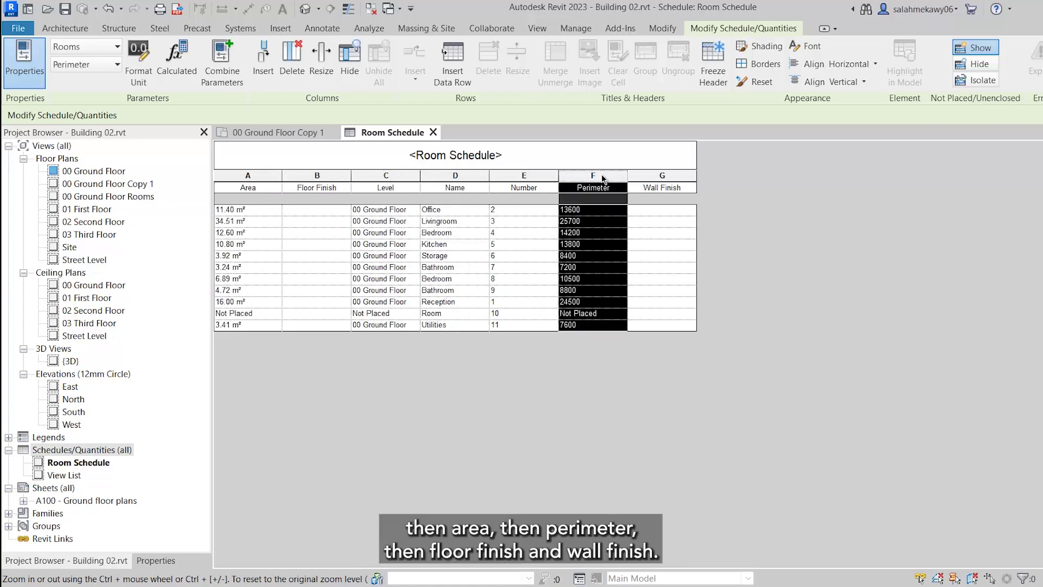
{"action": "left_click", "coordinate": [322, 182]}
{"action": "left_click", "coordinate": [657, 181]}
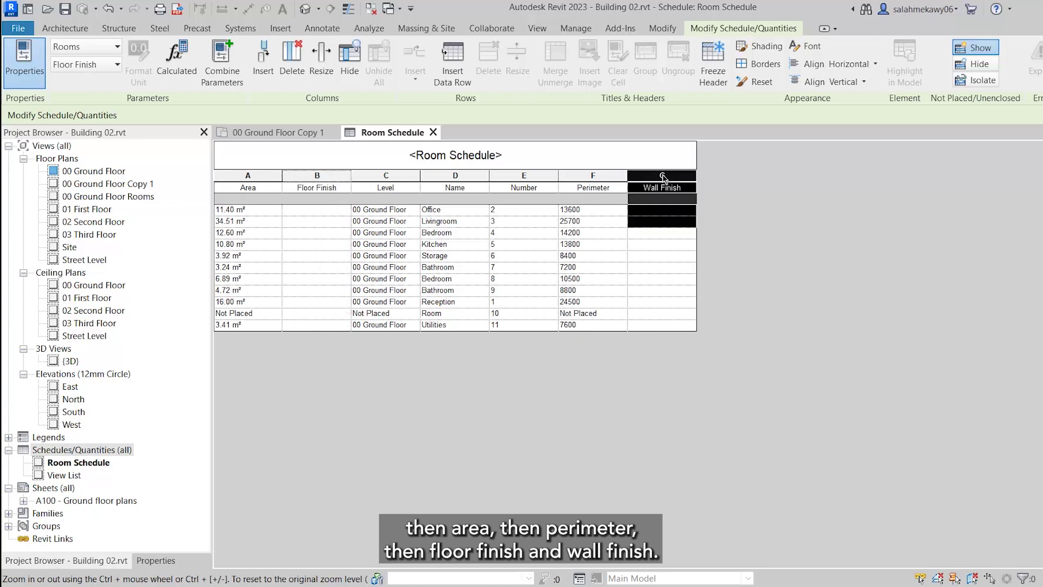